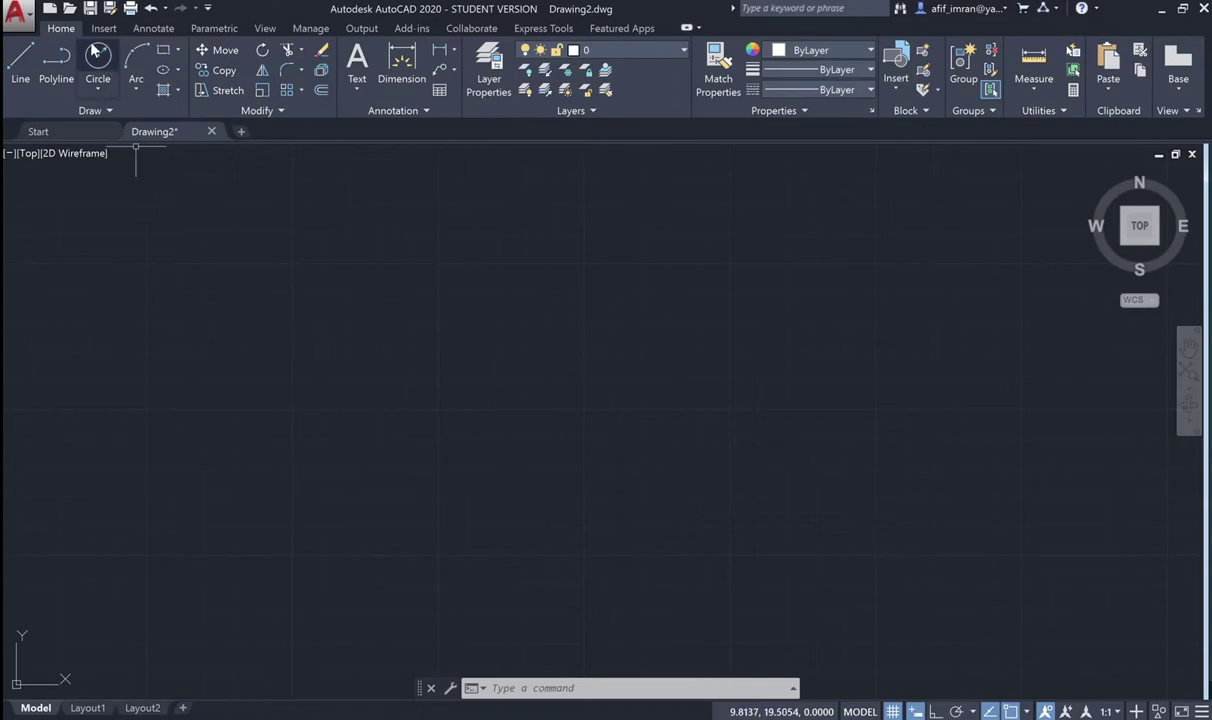
Open the Measuring Tools drawing with the pool outlines, rectangle and concentric circles.
click(70, 9)
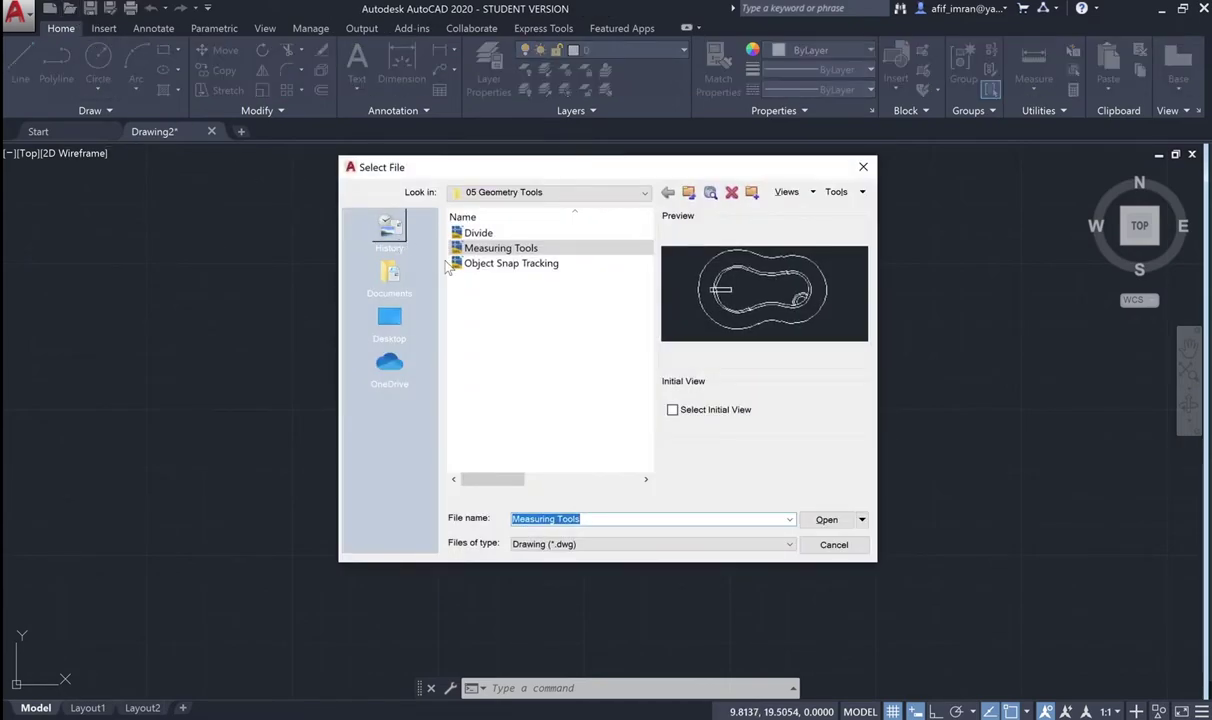
double_click(490, 250)
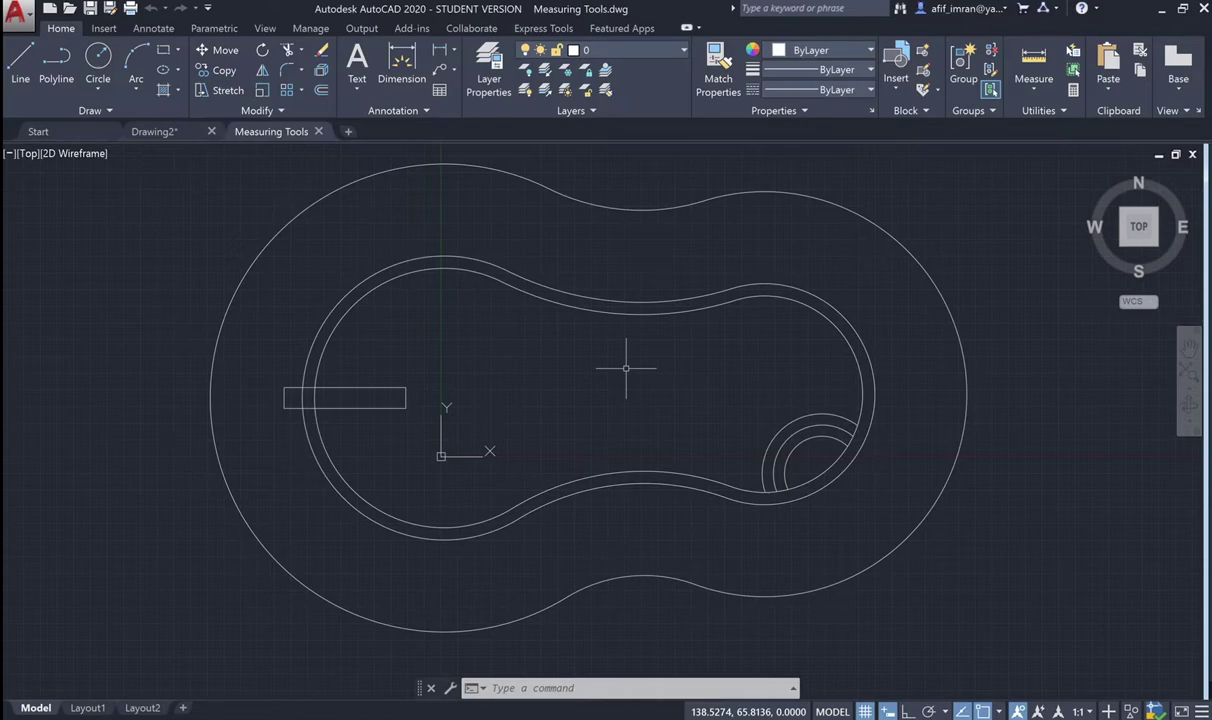
Use UNITS to set length type to Architectural and angle precision to 0.00.
text(uni)
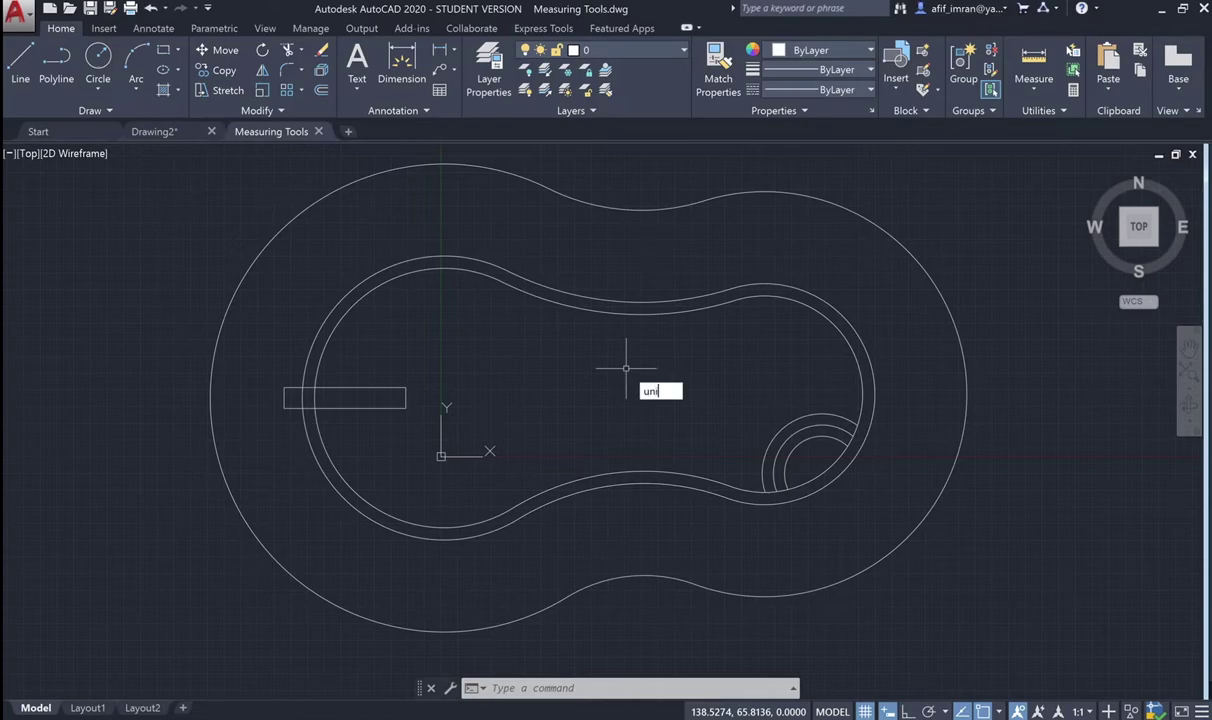
text(ts)
key(Return)
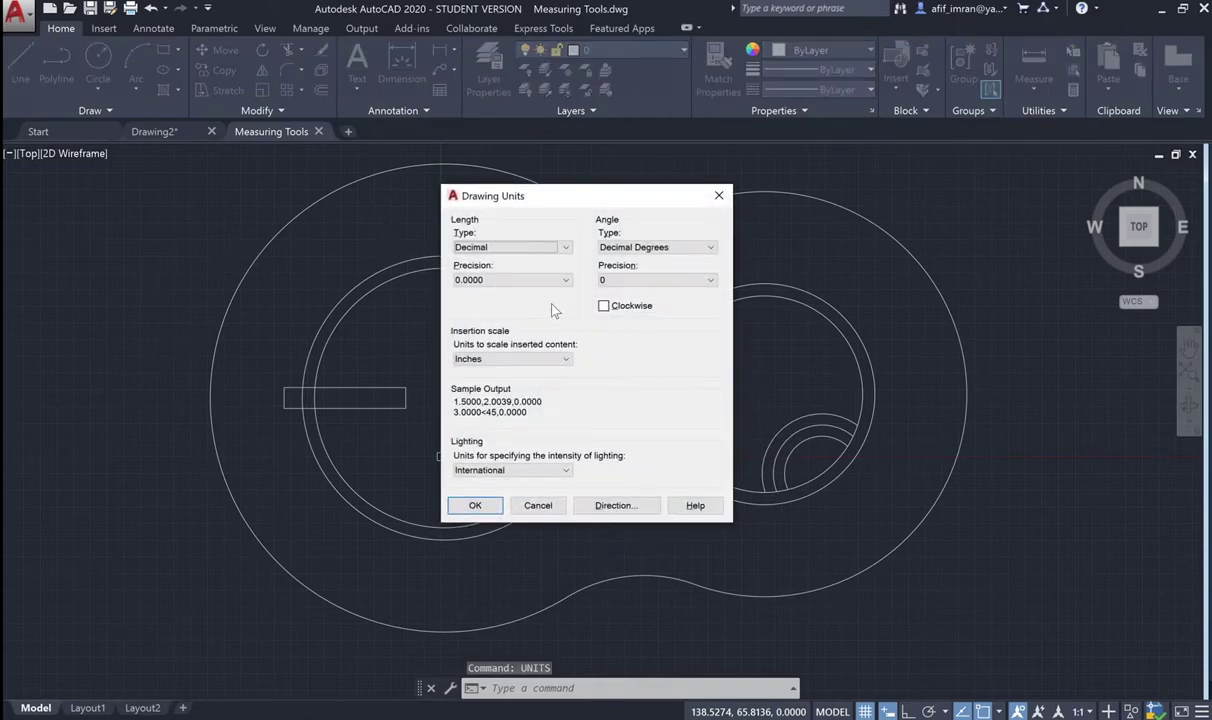
click(521, 248)
click(492, 259)
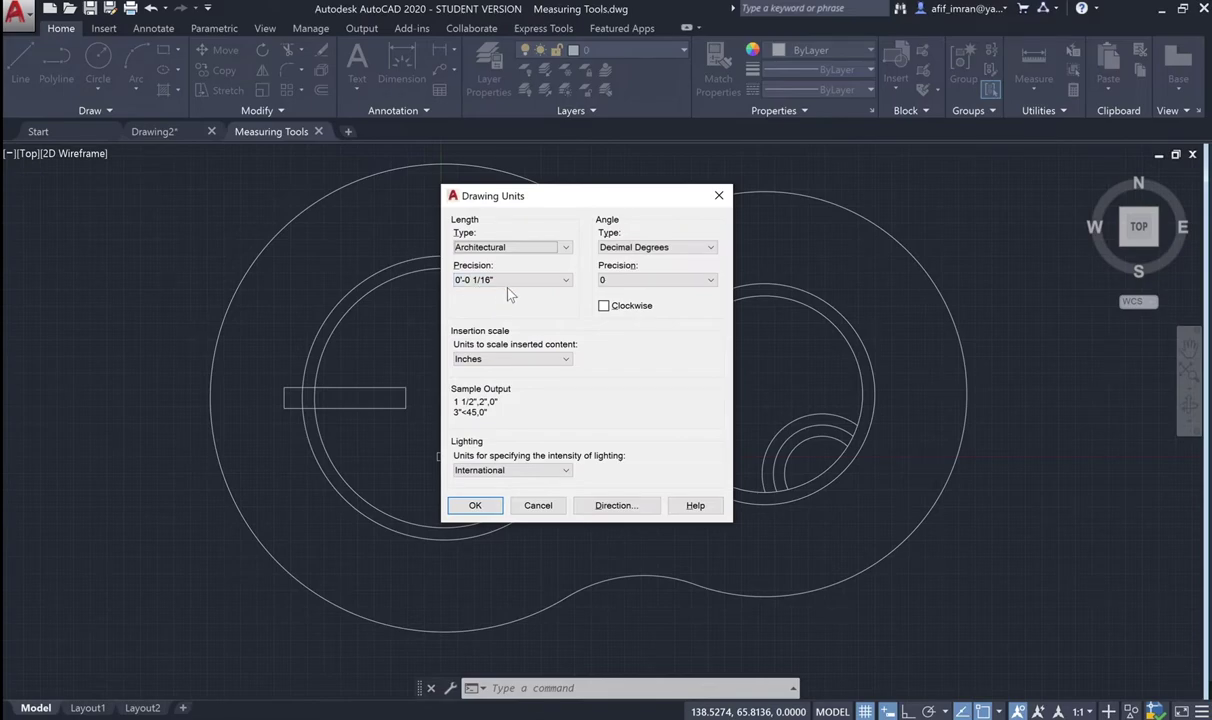
click(657, 281)
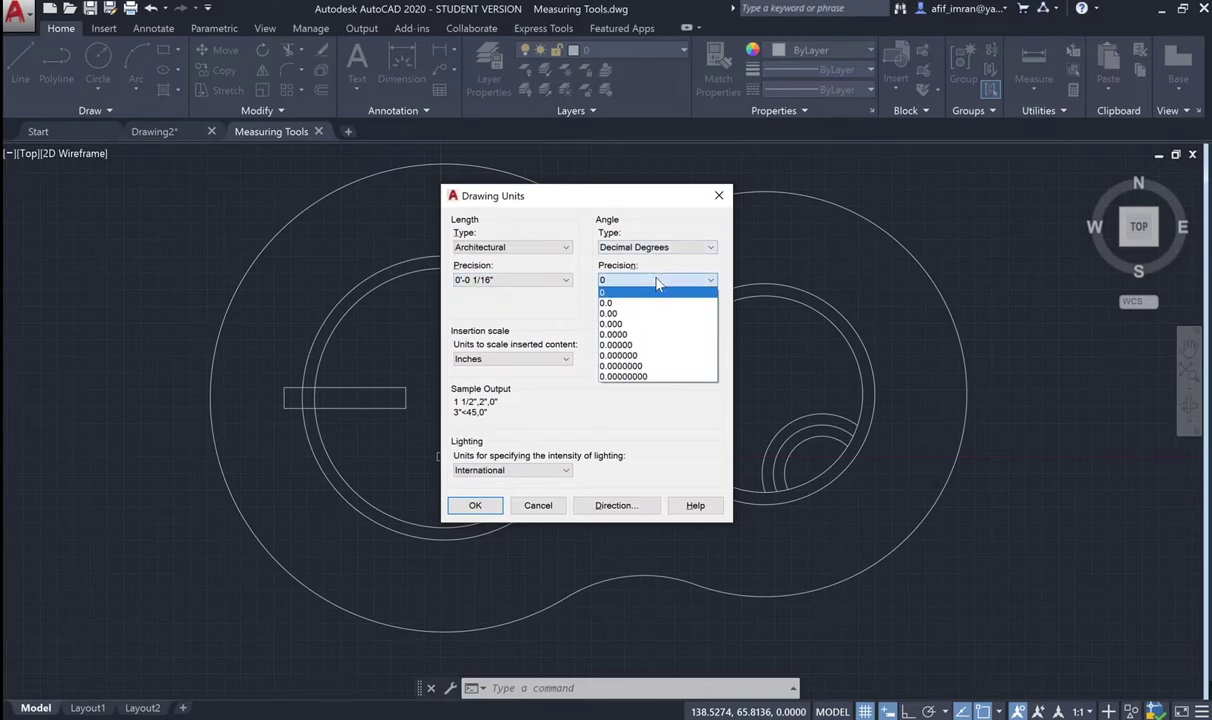
click(652, 314)
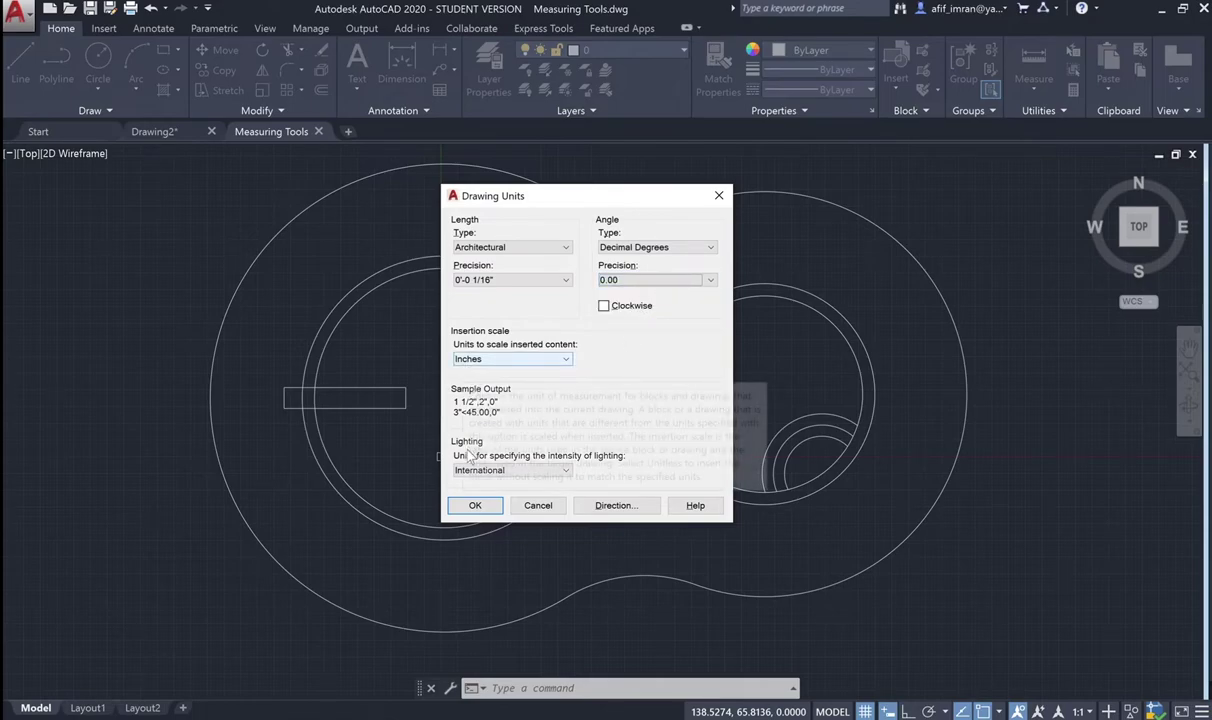
click(472, 504)
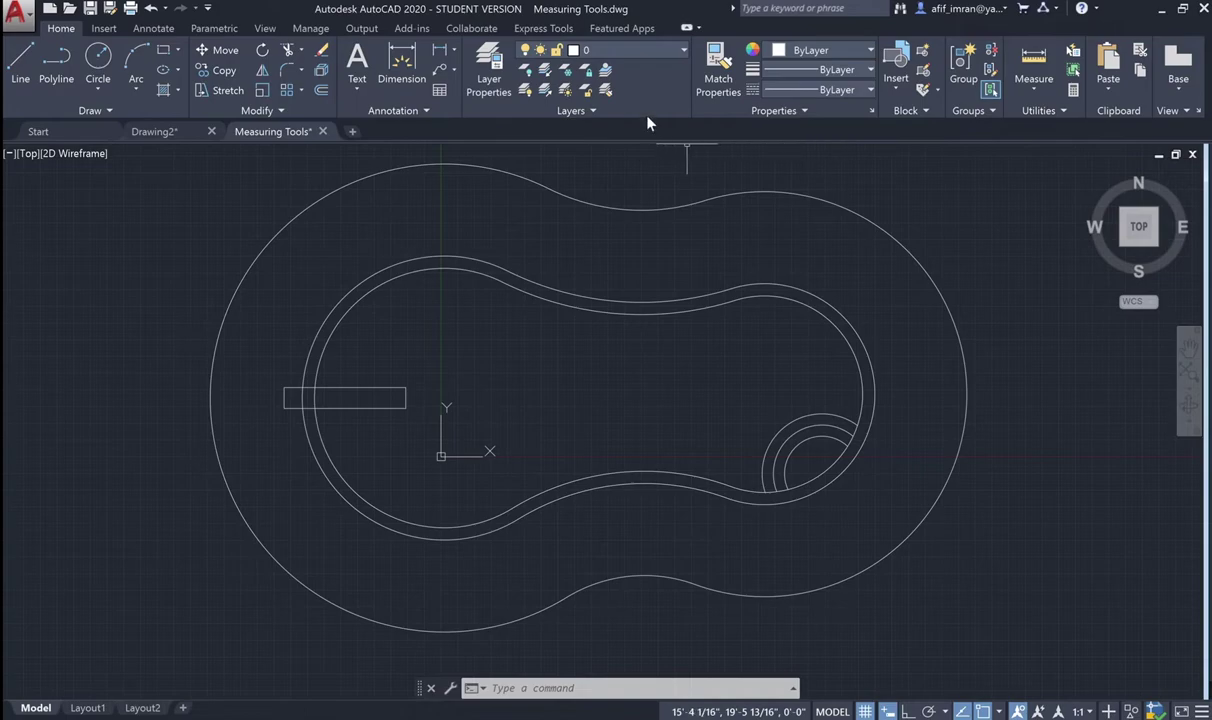
Bring up the ribbon's Show Tabs/Show Panels menu, then dismiss it.
right_click(669, 85)
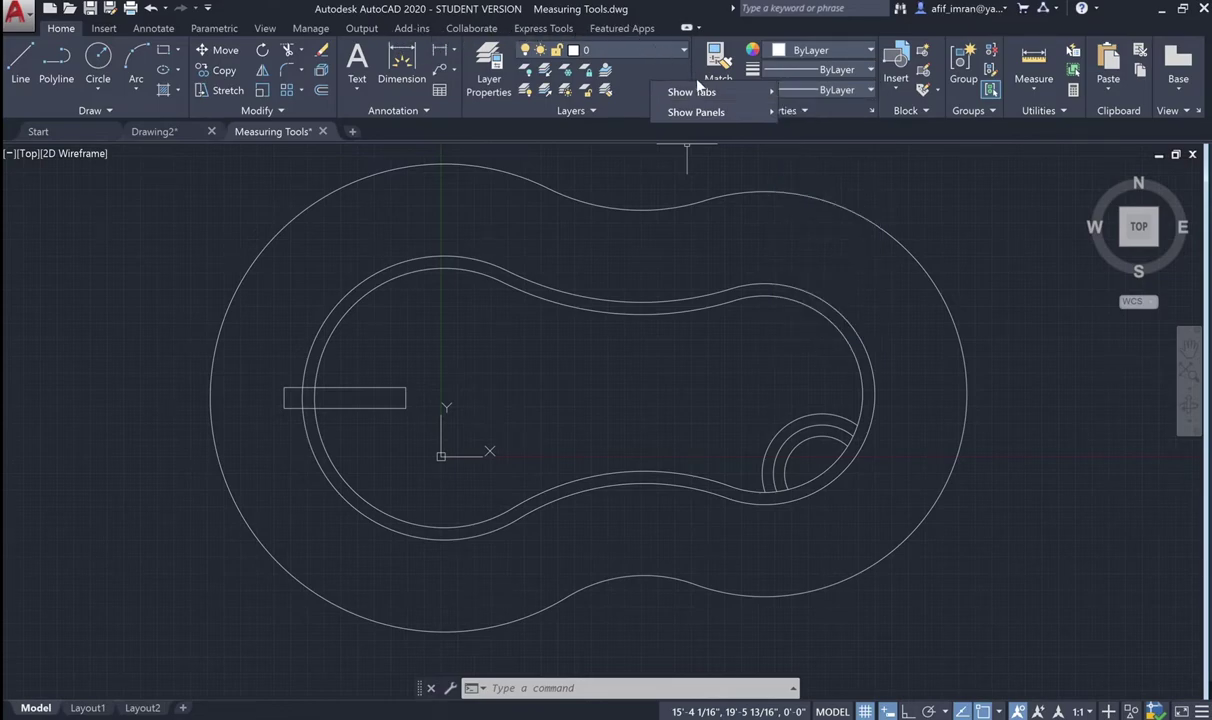
mouse_move(697, 112)
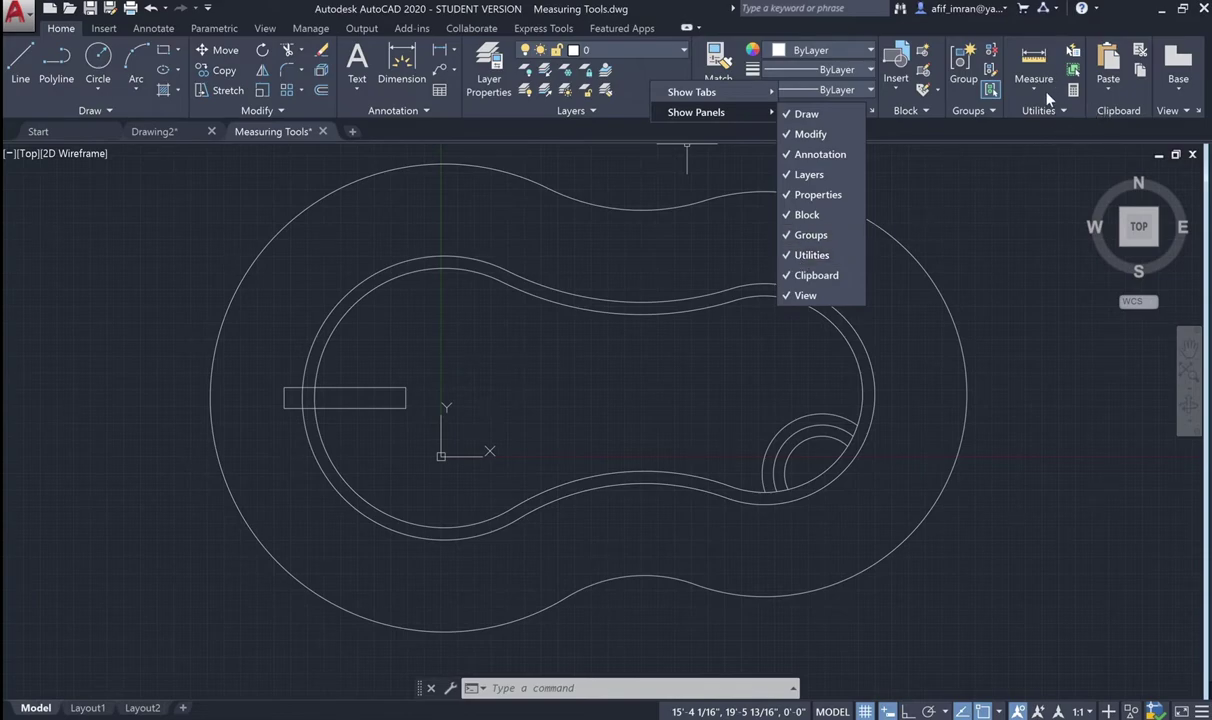
click(990, 145)
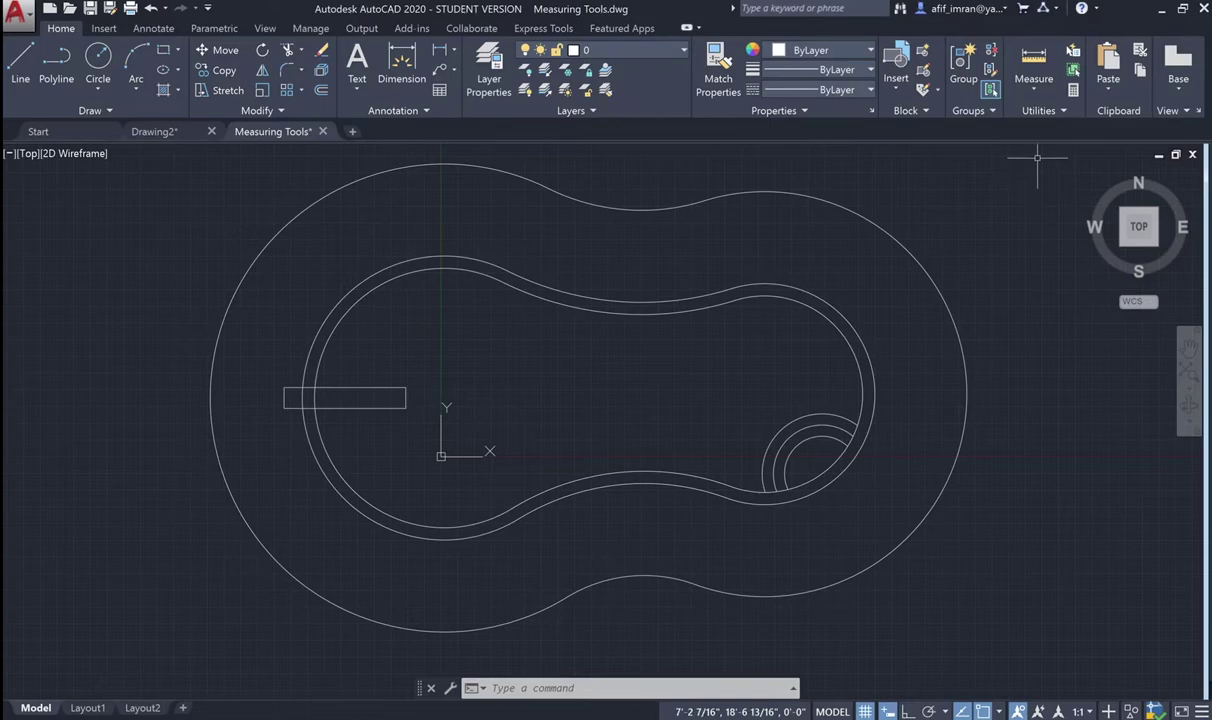
Measure the pool's left-to-right distance, 34'-2 3/8", then crossing-select the outlines.
click(1037, 91)
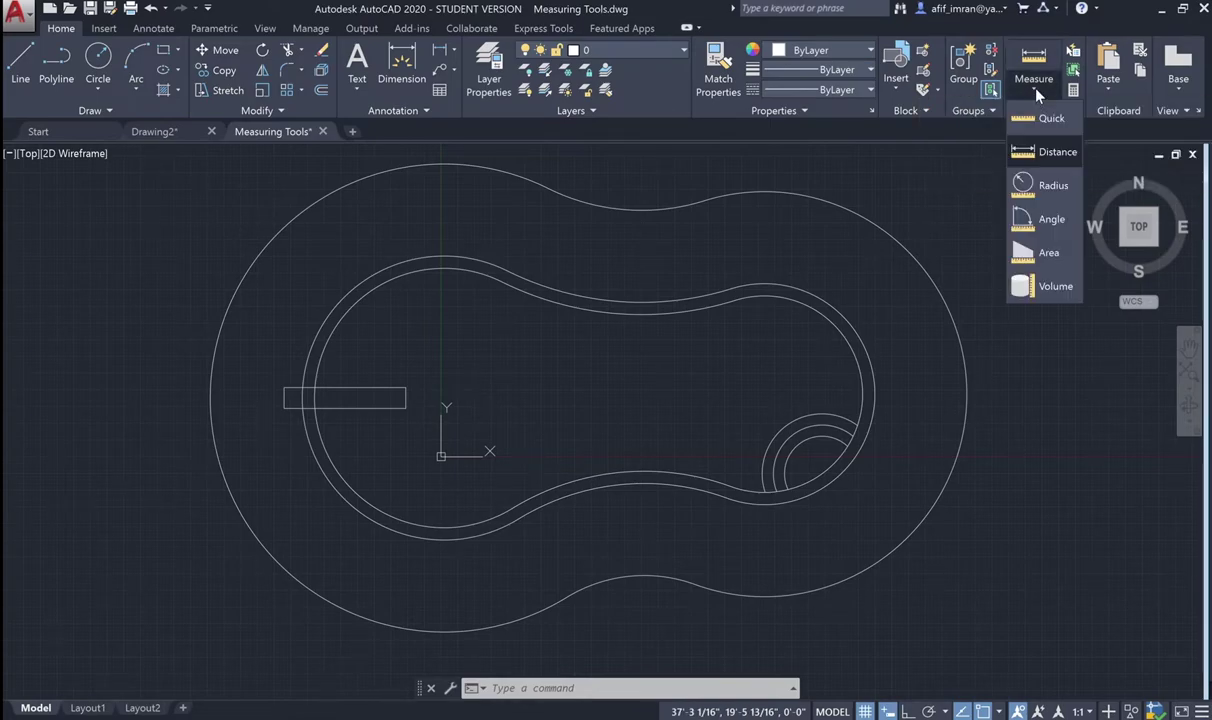
click(1050, 155)
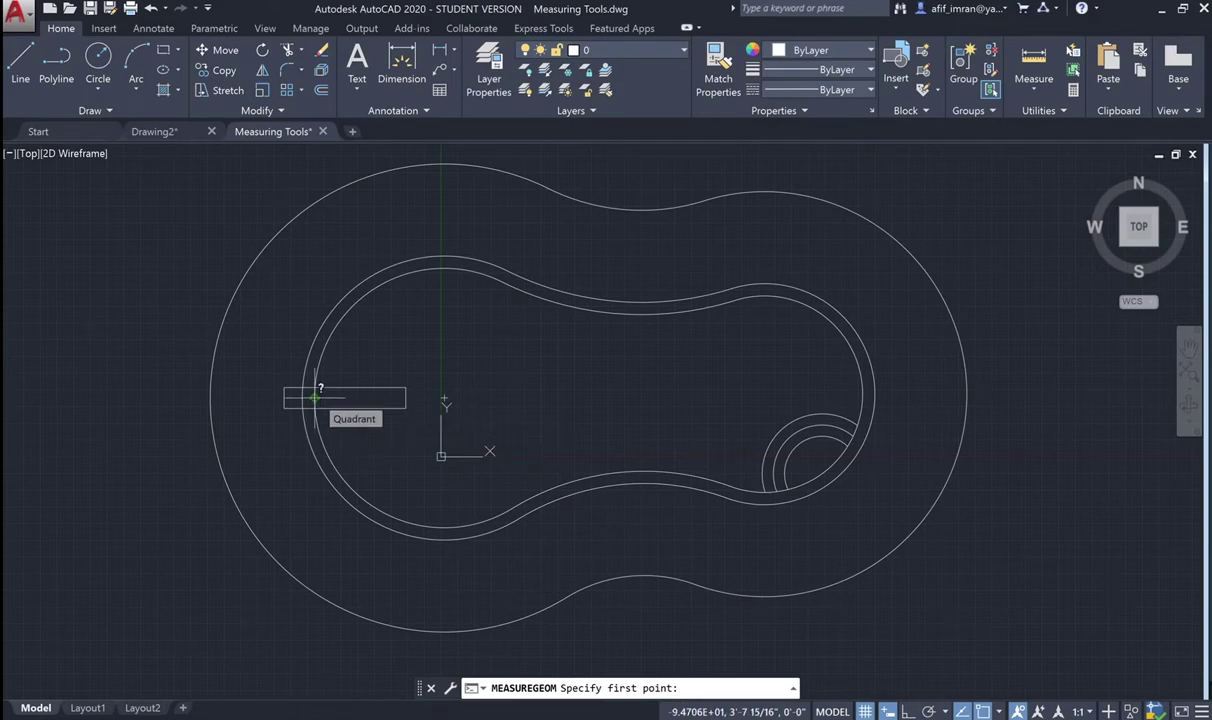
click(315, 397)
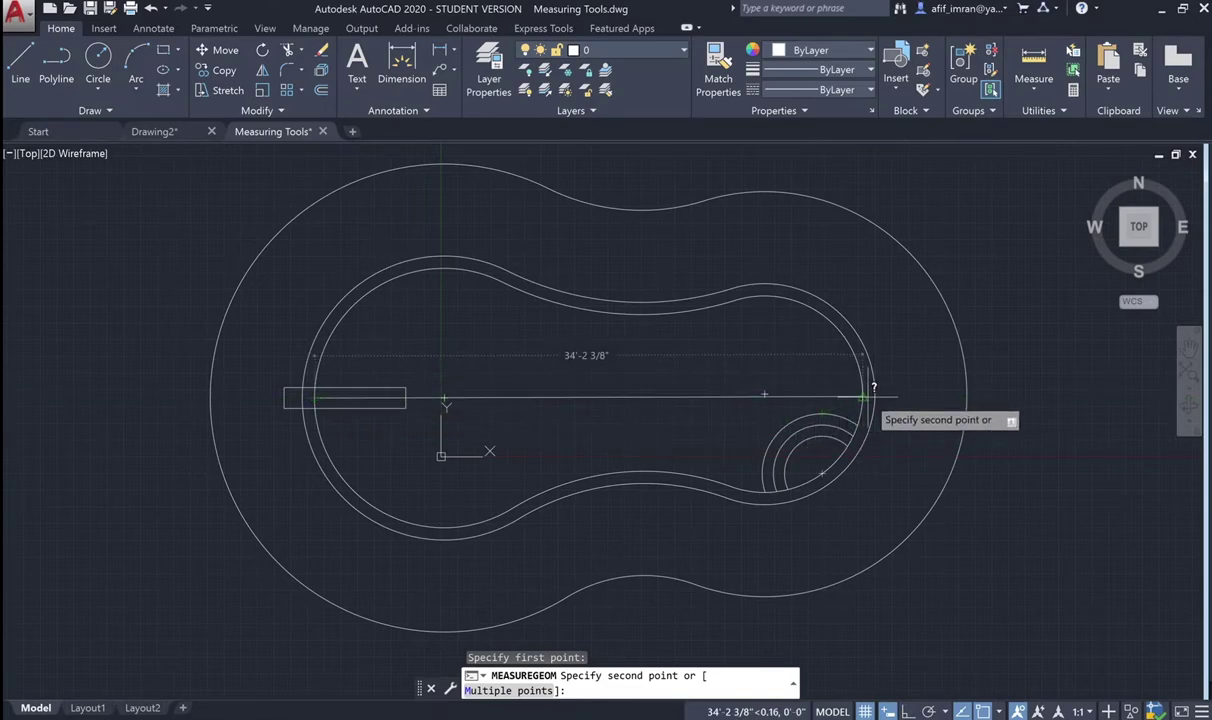
key(F8)
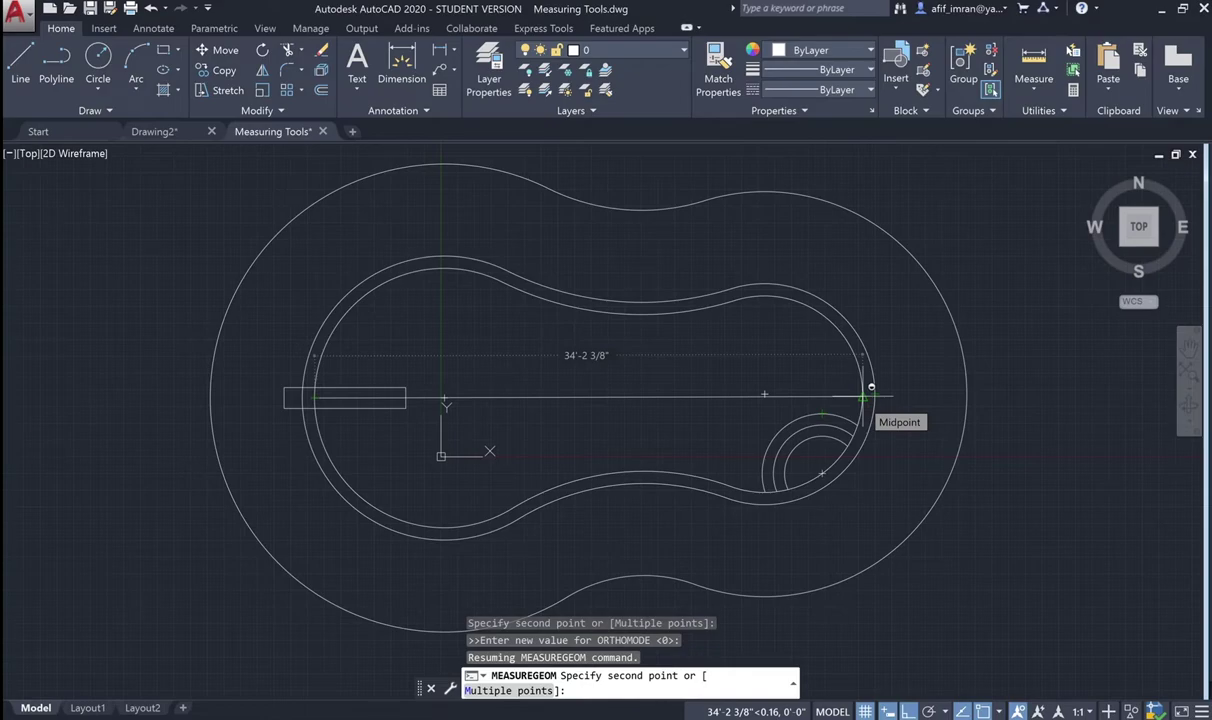
click(862, 397)
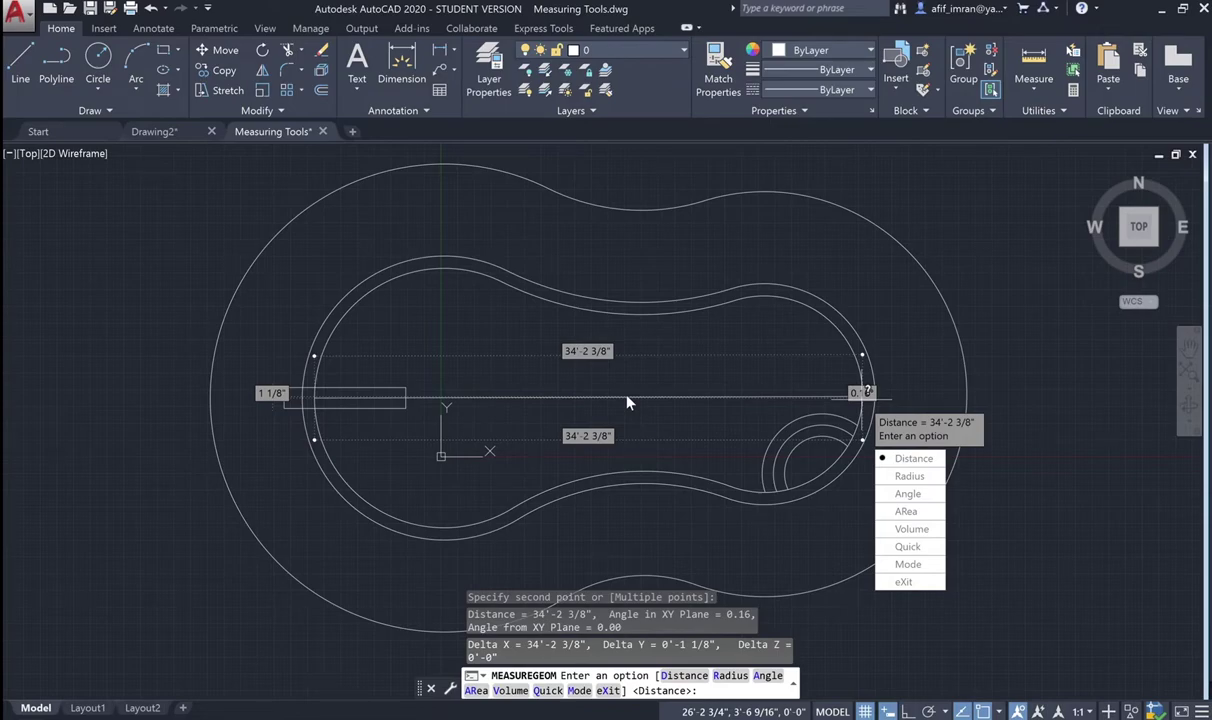
key(Escape)
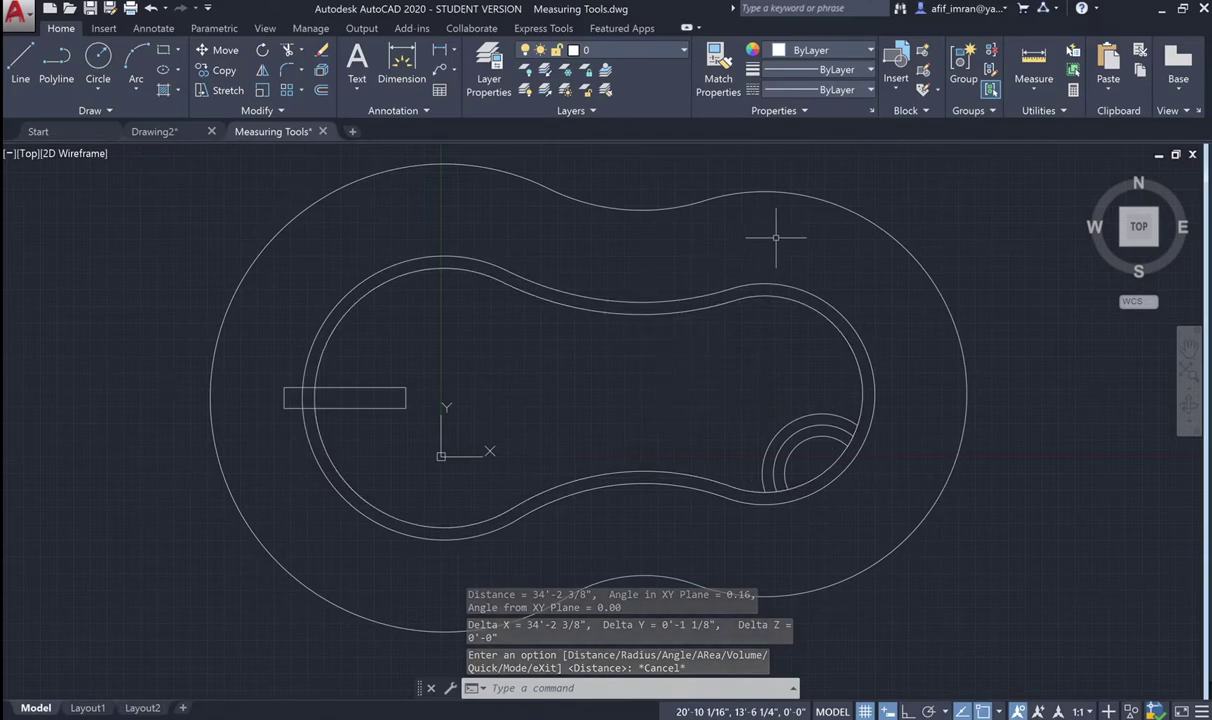
click(792, 164)
click(641, 352)
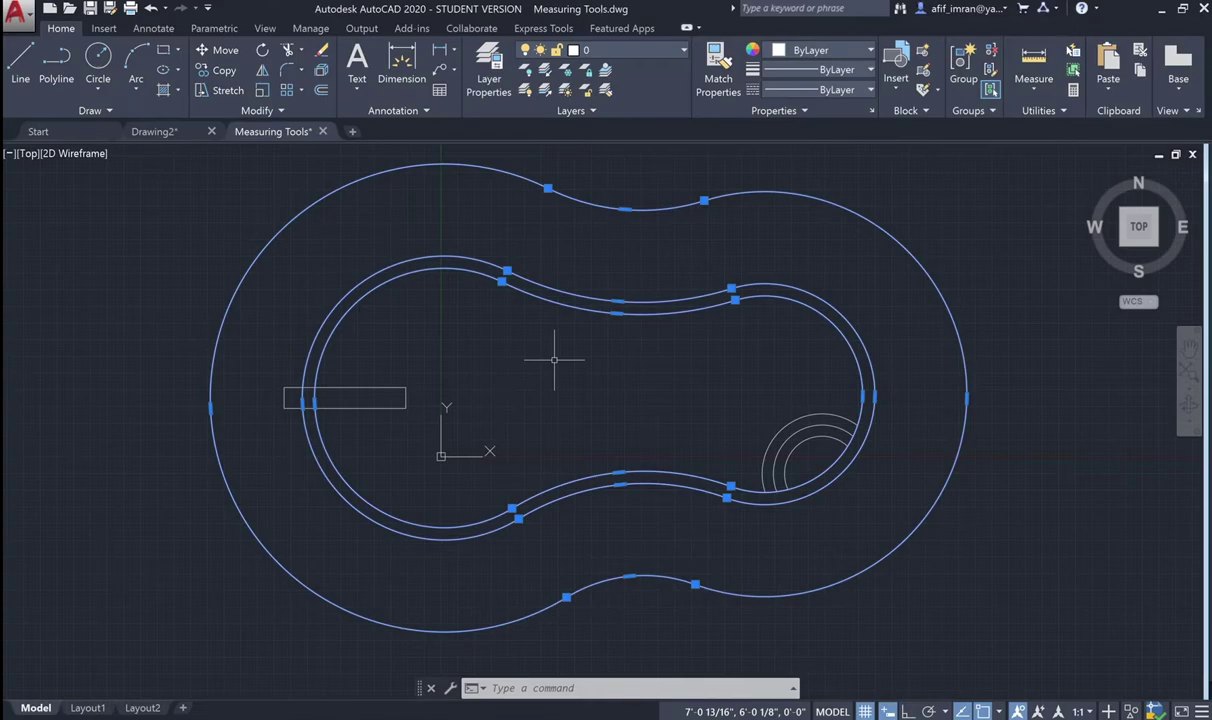
Measure the inner pool outline by object: 57529.46 sq in (399.5102 sq ft), perimeter 86'-0".
key(Escape)
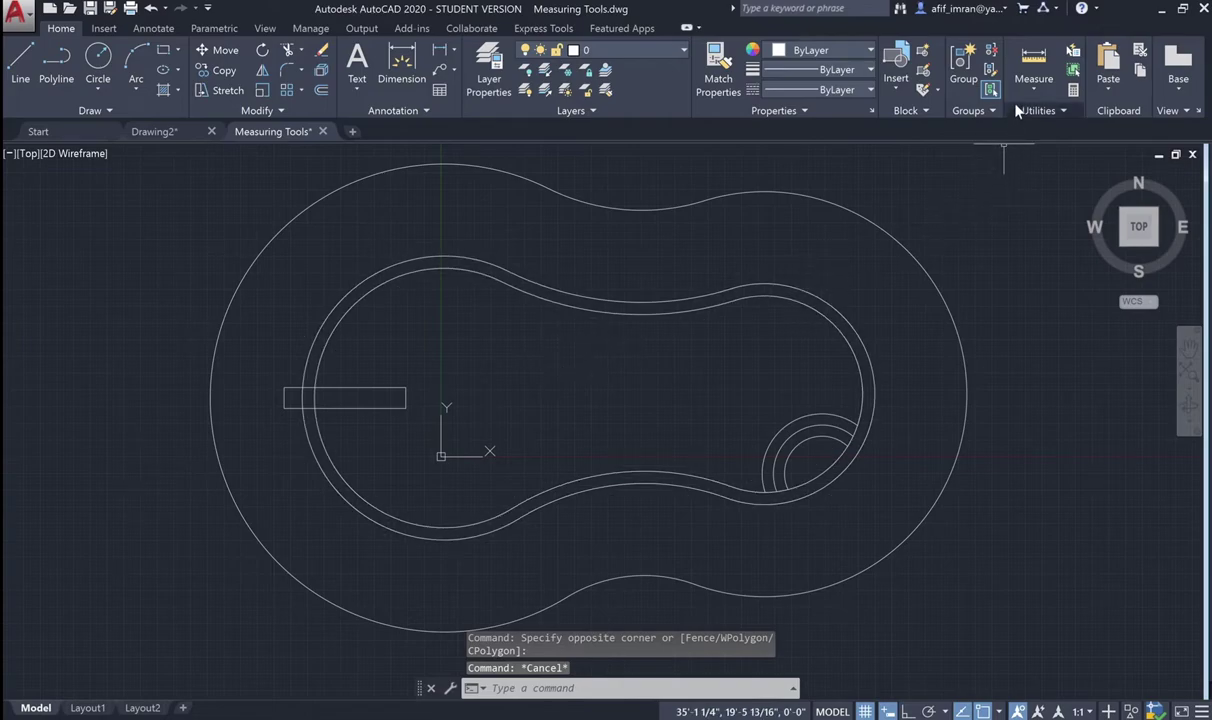
click(1034, 92)
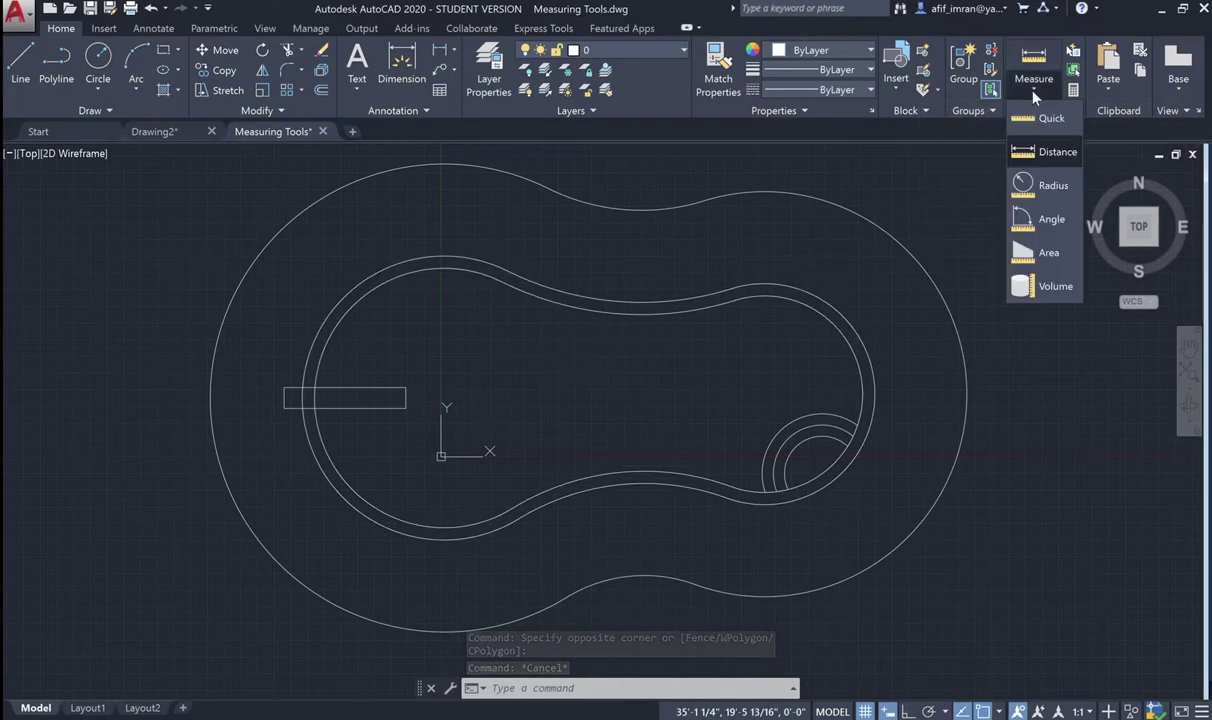
click(1047, 253)
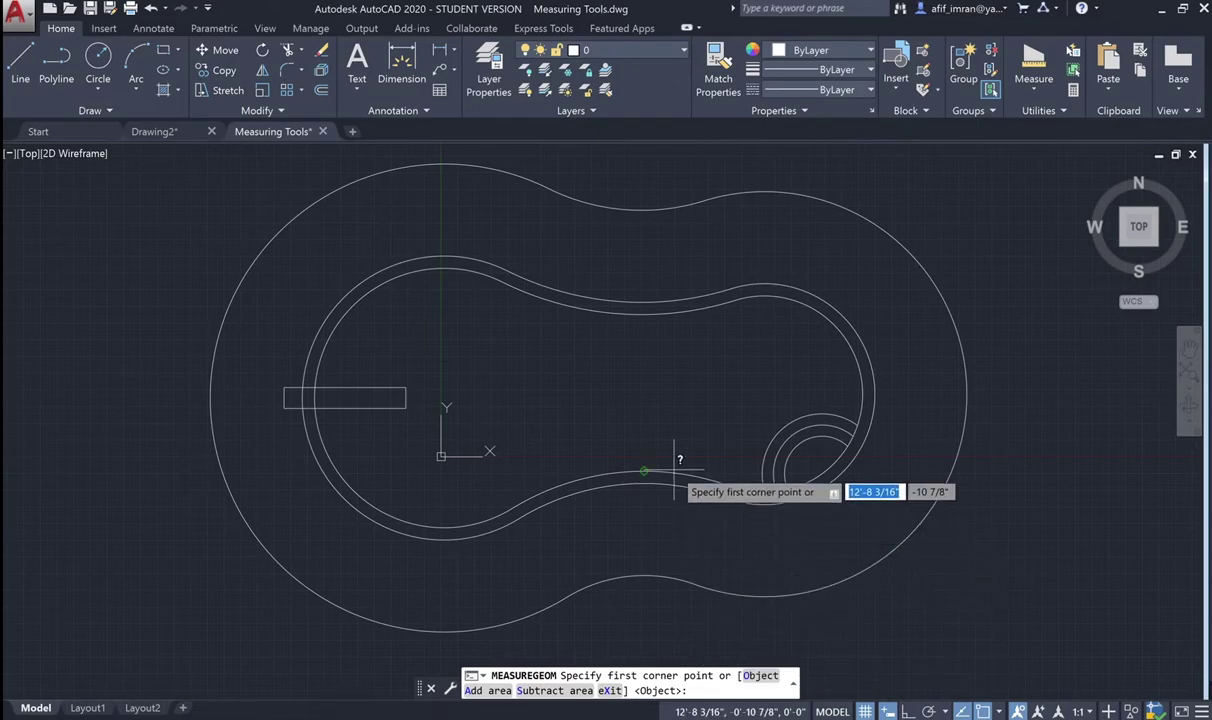
text(o)
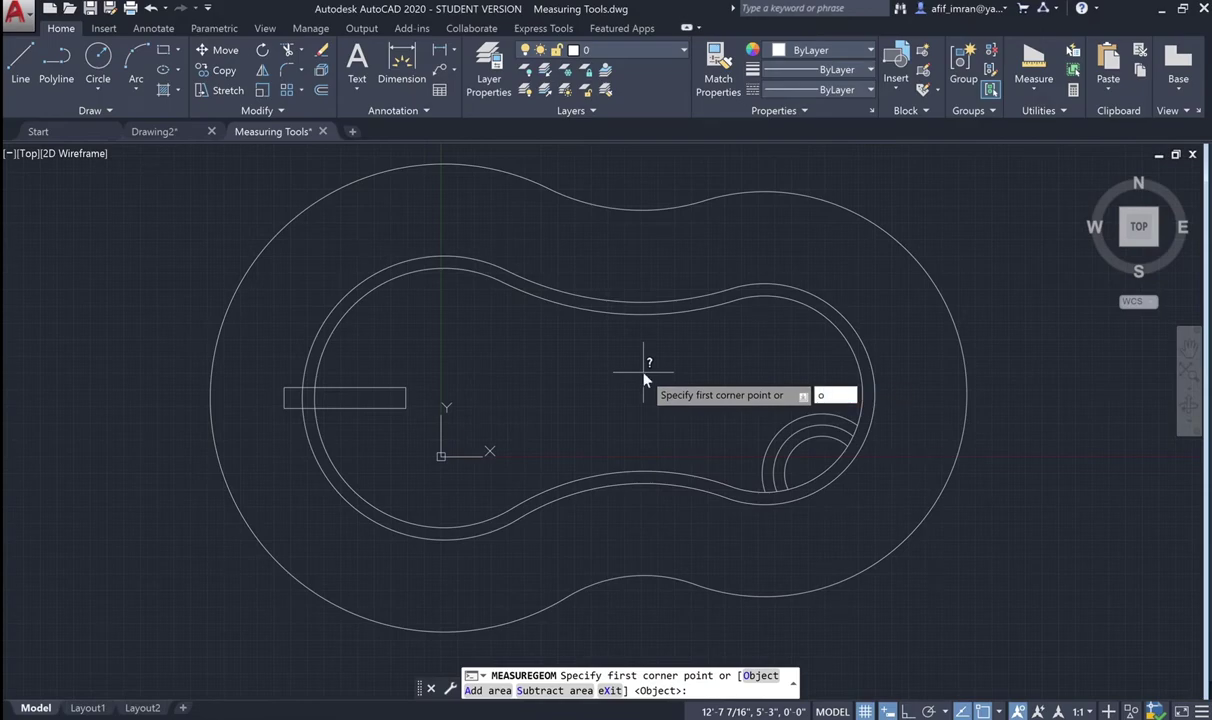
key(Return)
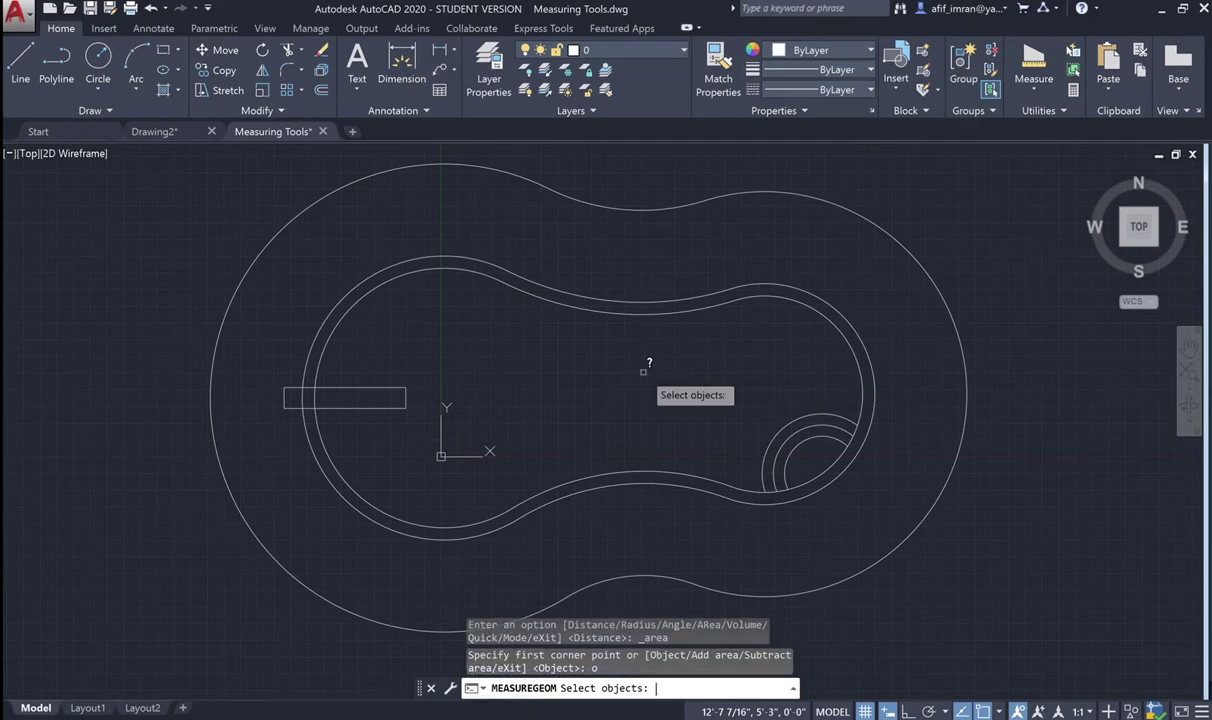
click(644, 313)
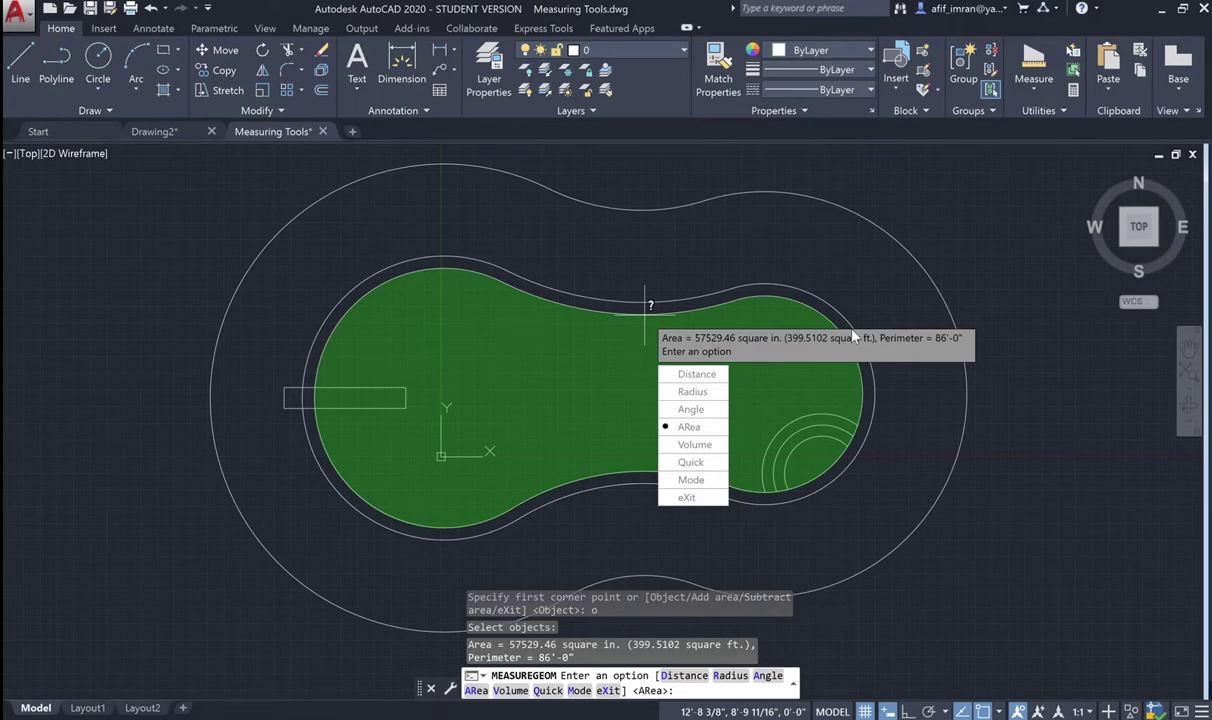
key(Escape)
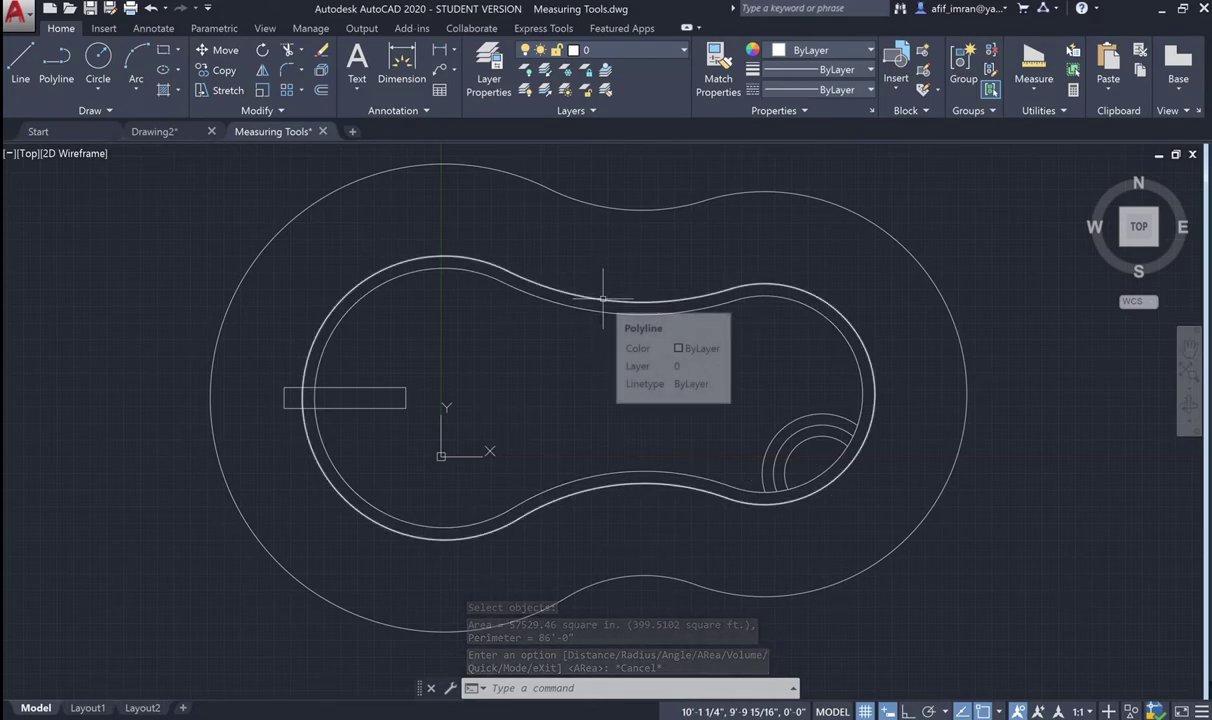
click(603, 298)
click(607, 209)
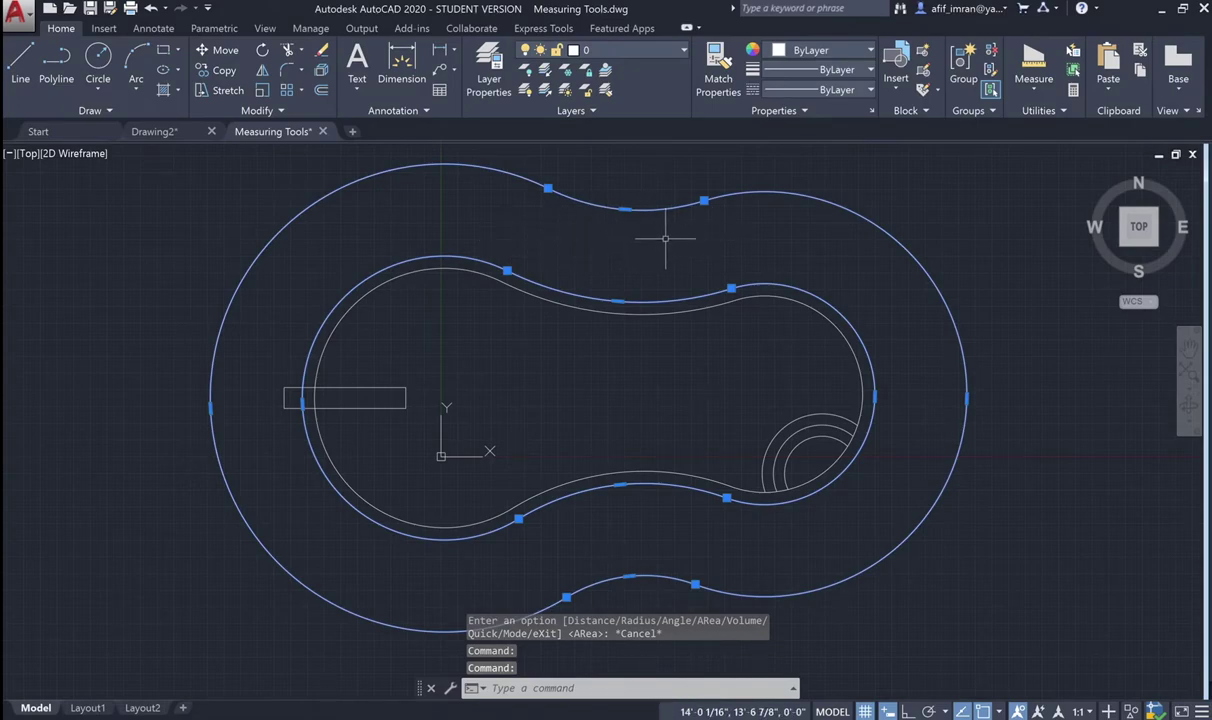
key(Escape)
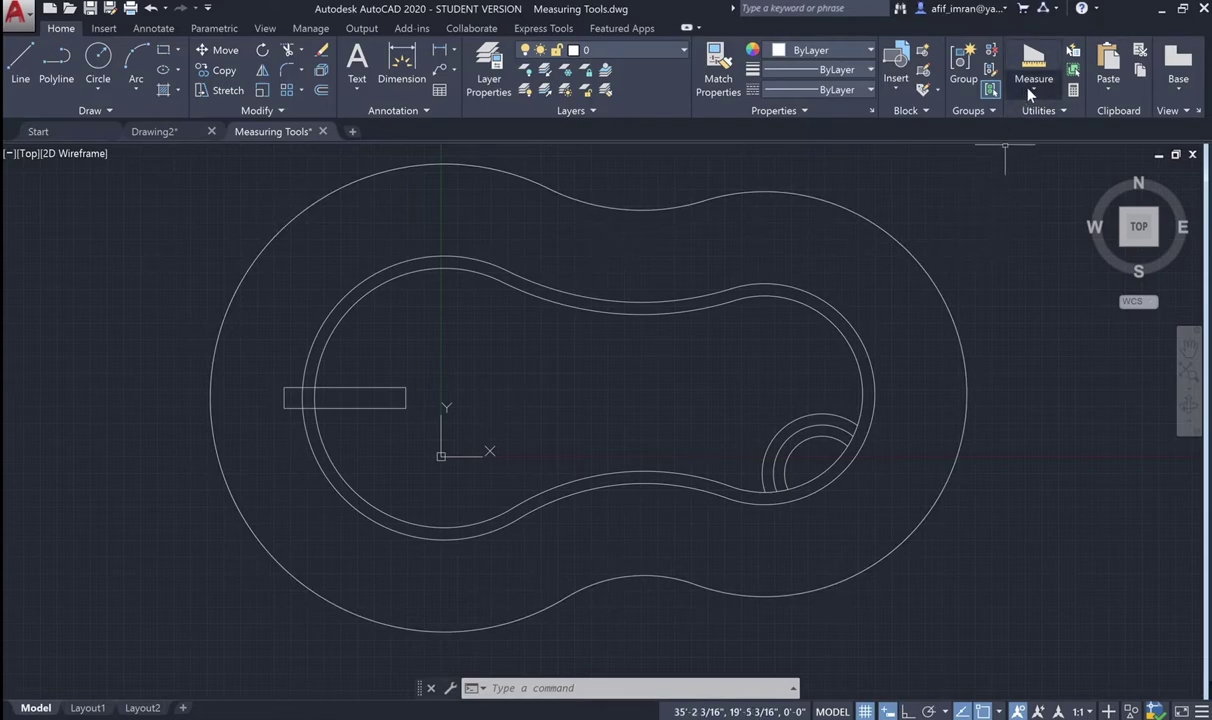
Start an Add-area measurement and add the outer boundary's area, 157204.74 square inches.
click(1030, 90)
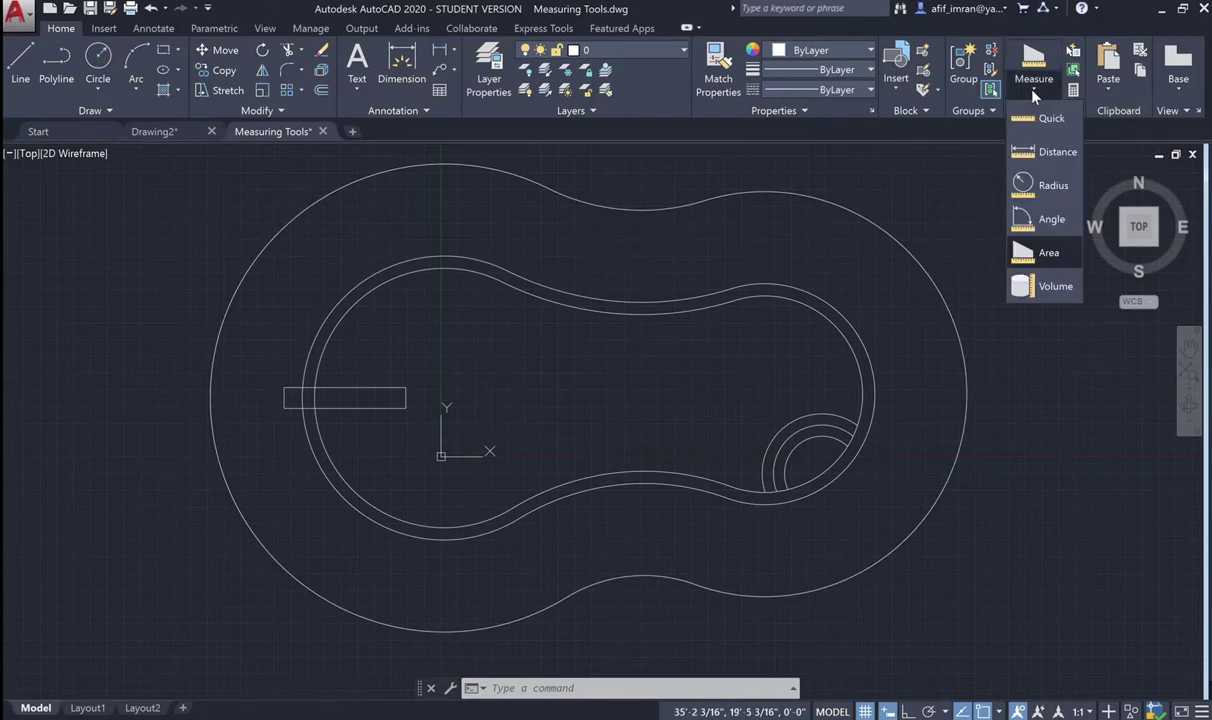
click(1050, 254)
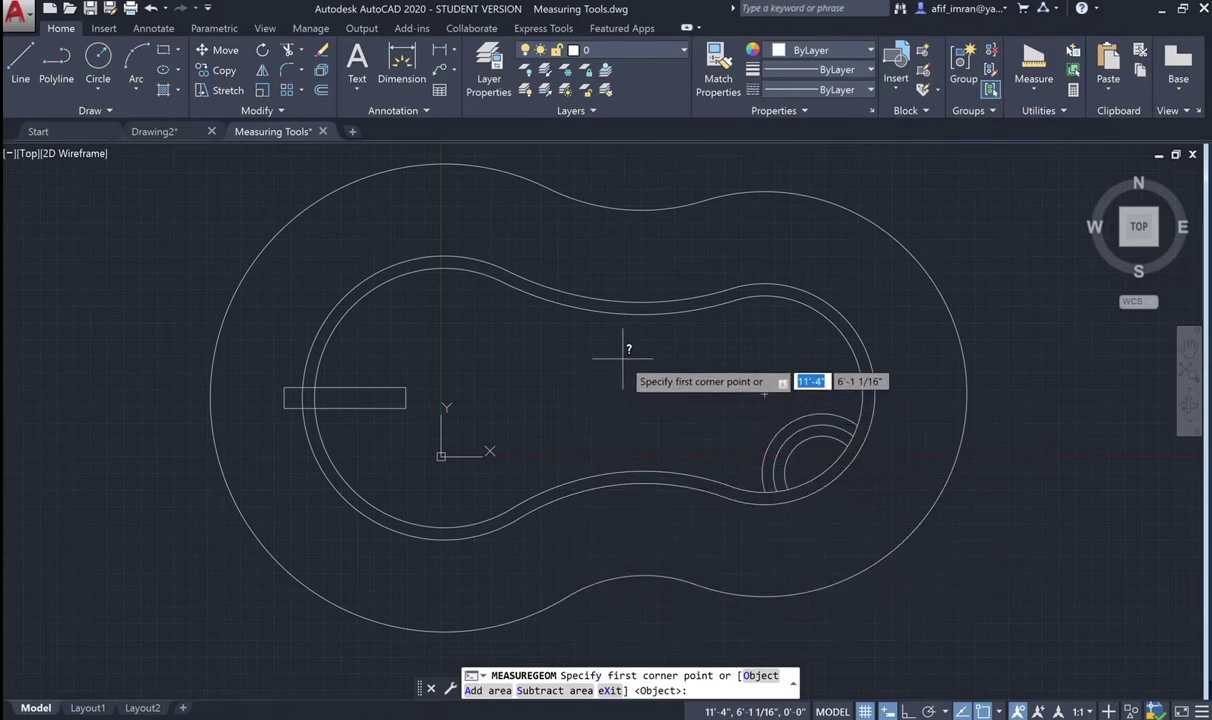
text(A)
key(Return)
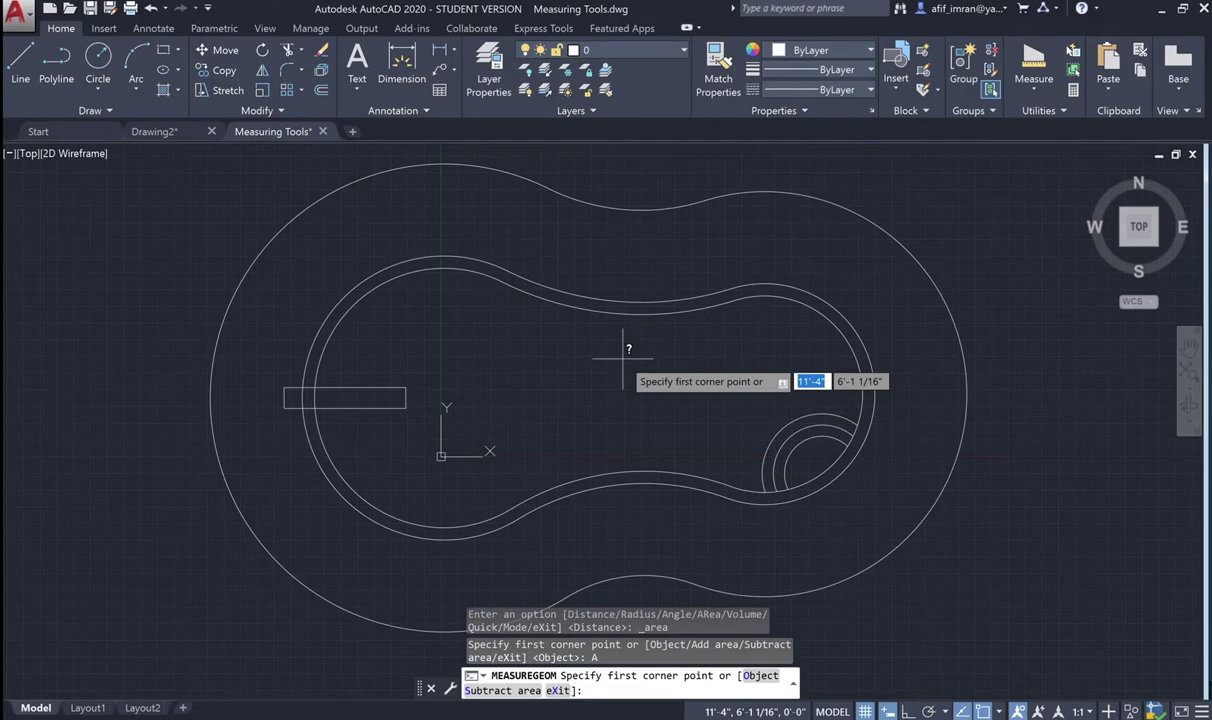
text(O)
key(Return)
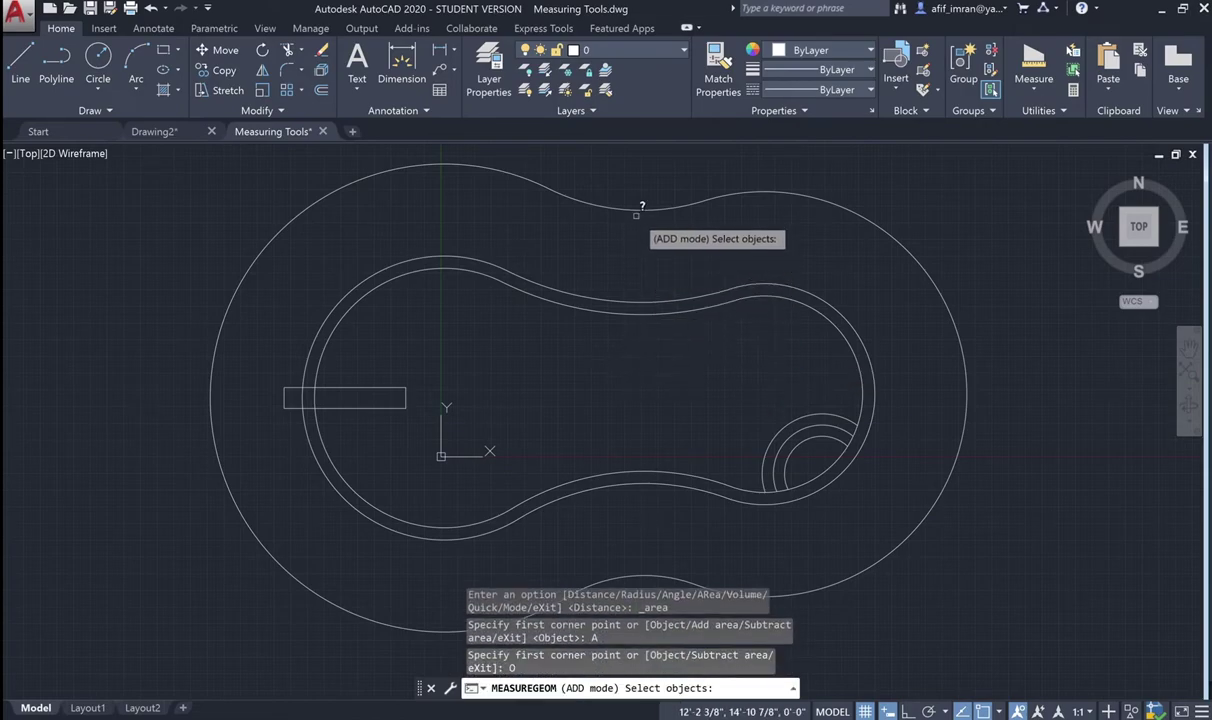
click(636, 212)
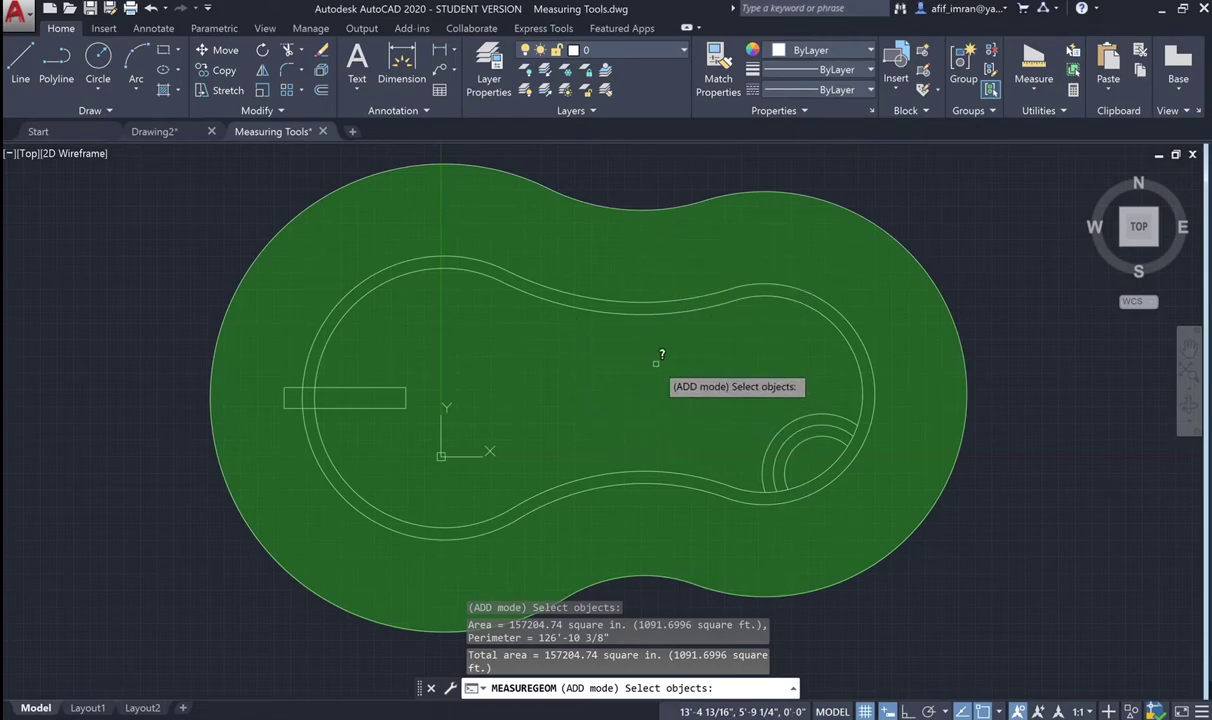
key(Return)
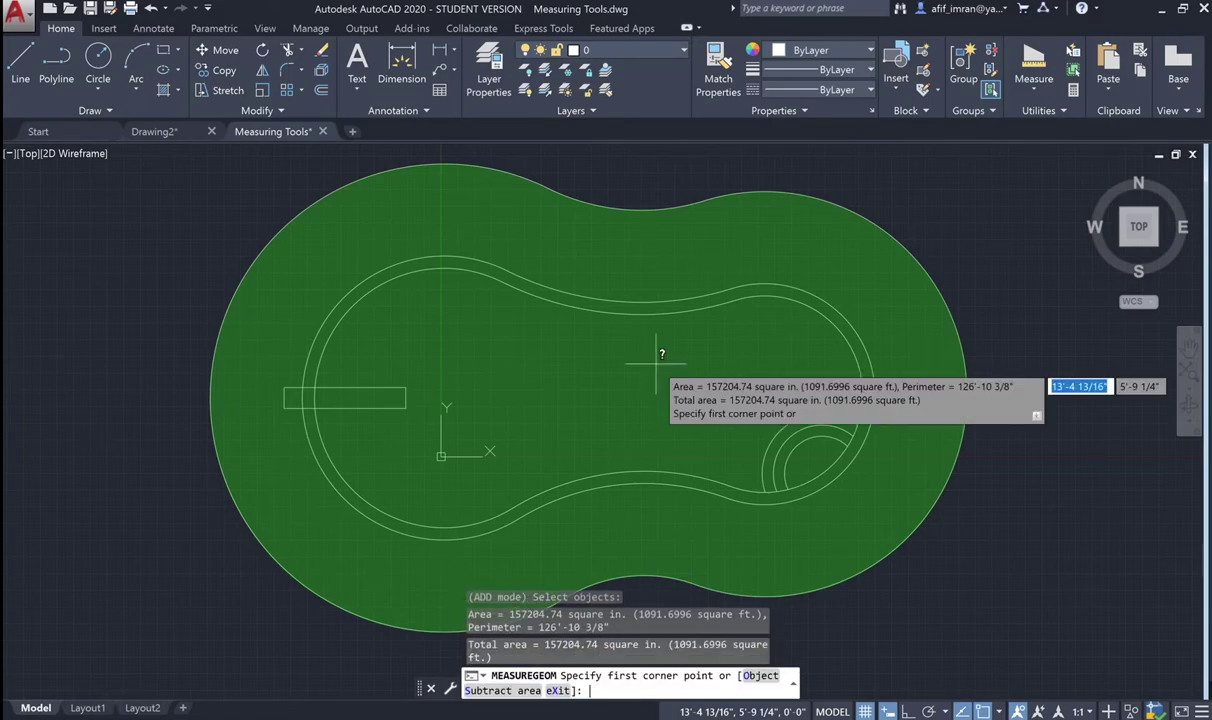
Subtract the inner track's area by object, leaving a total of 89946.41 square inches.
text(S)
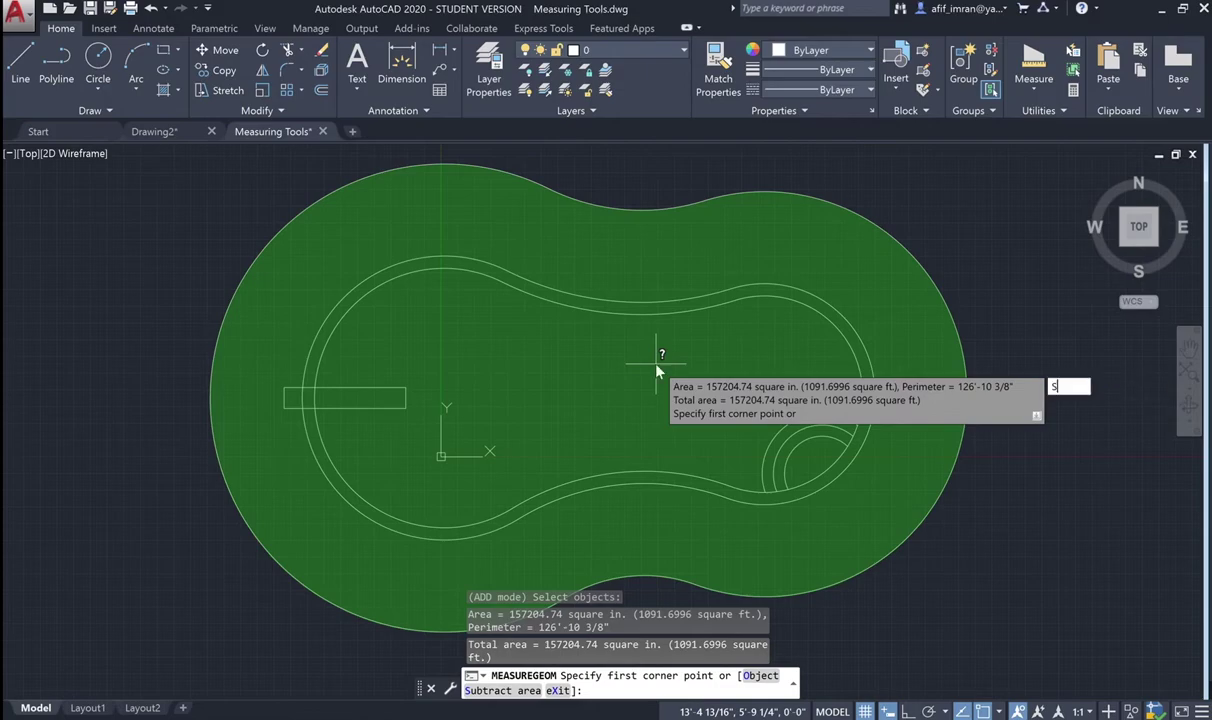
key(Return)
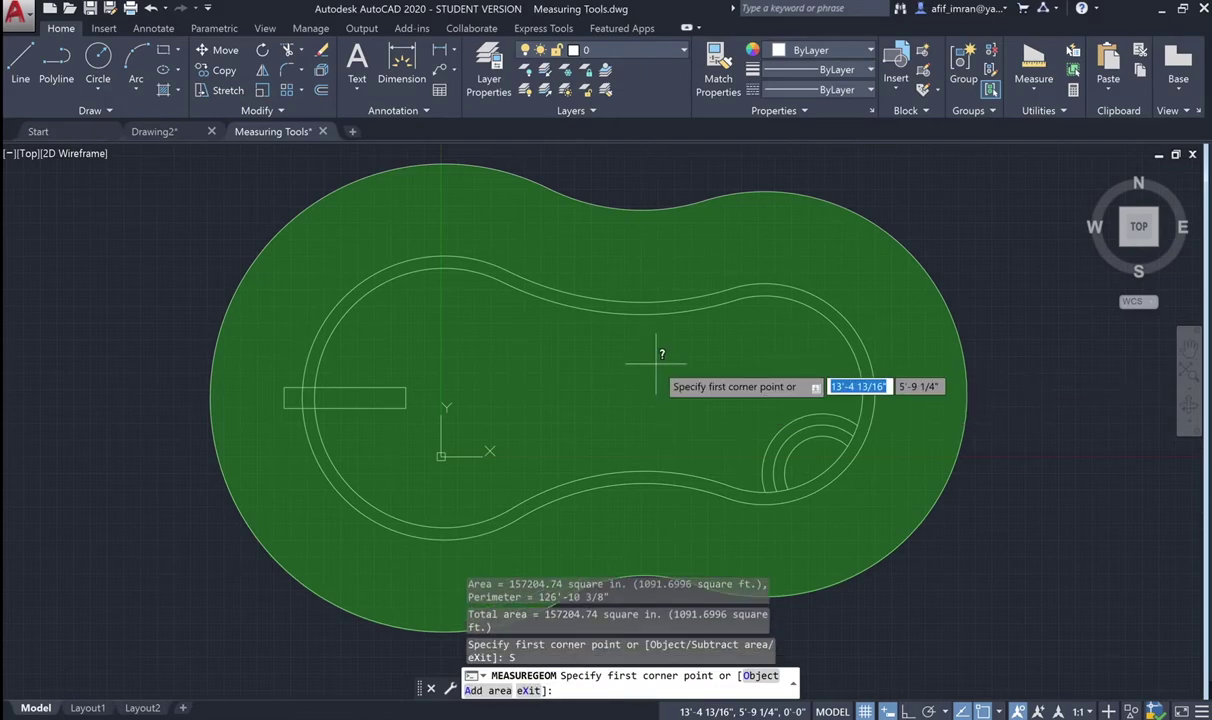
text(O)
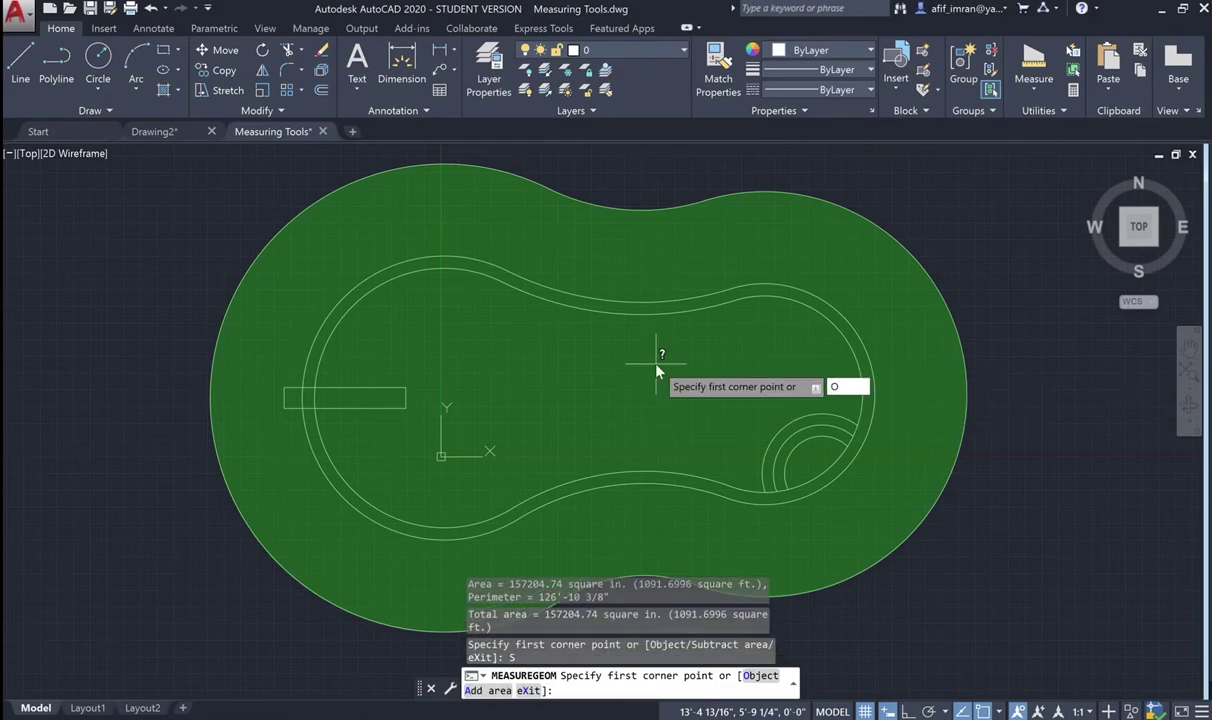
key(Return)
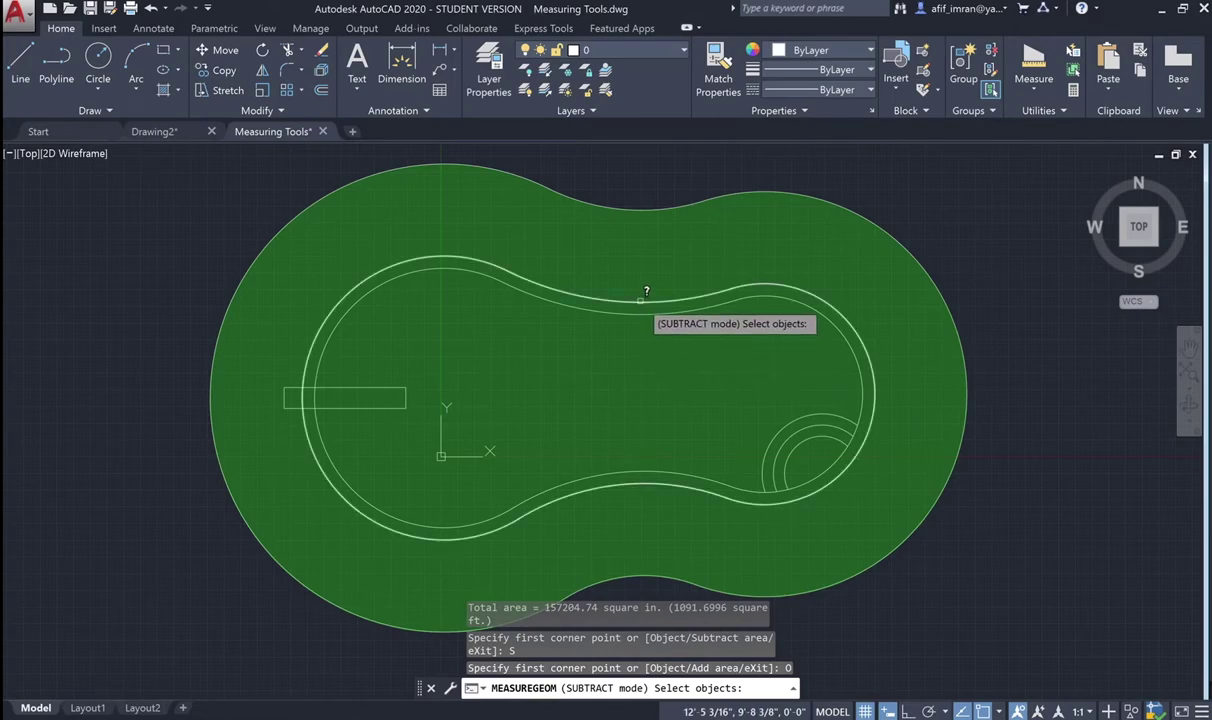
click(640, 299)
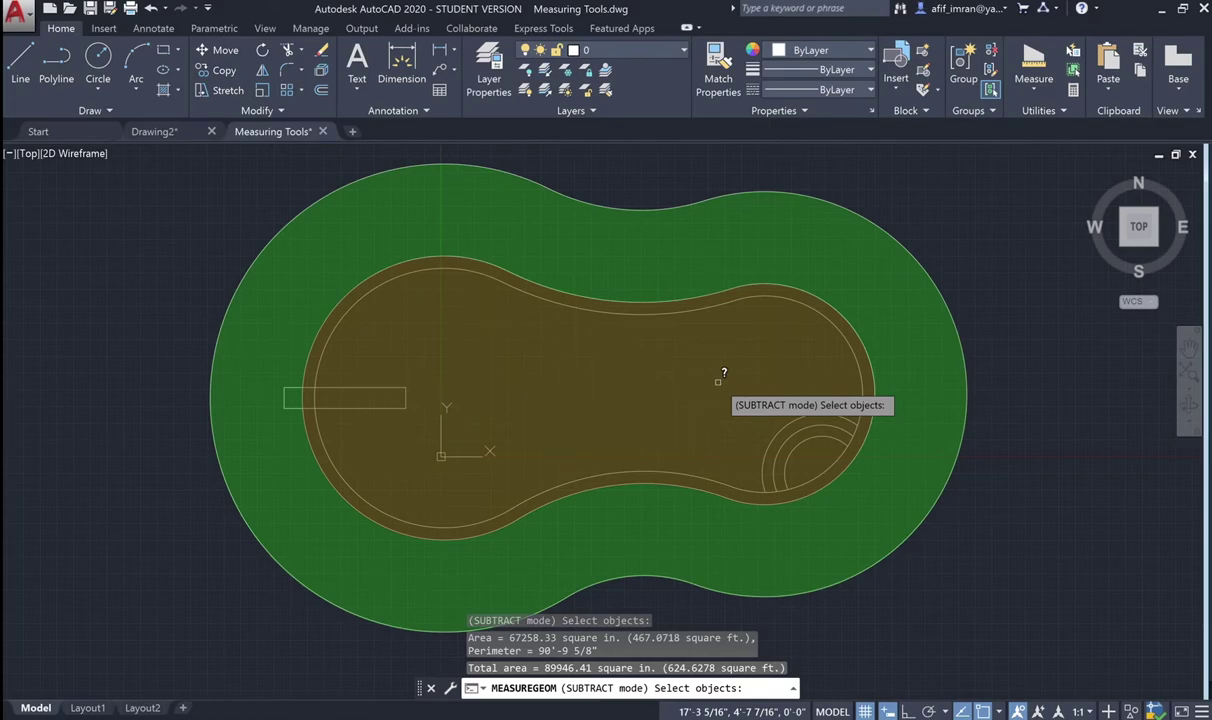
key(Escape)
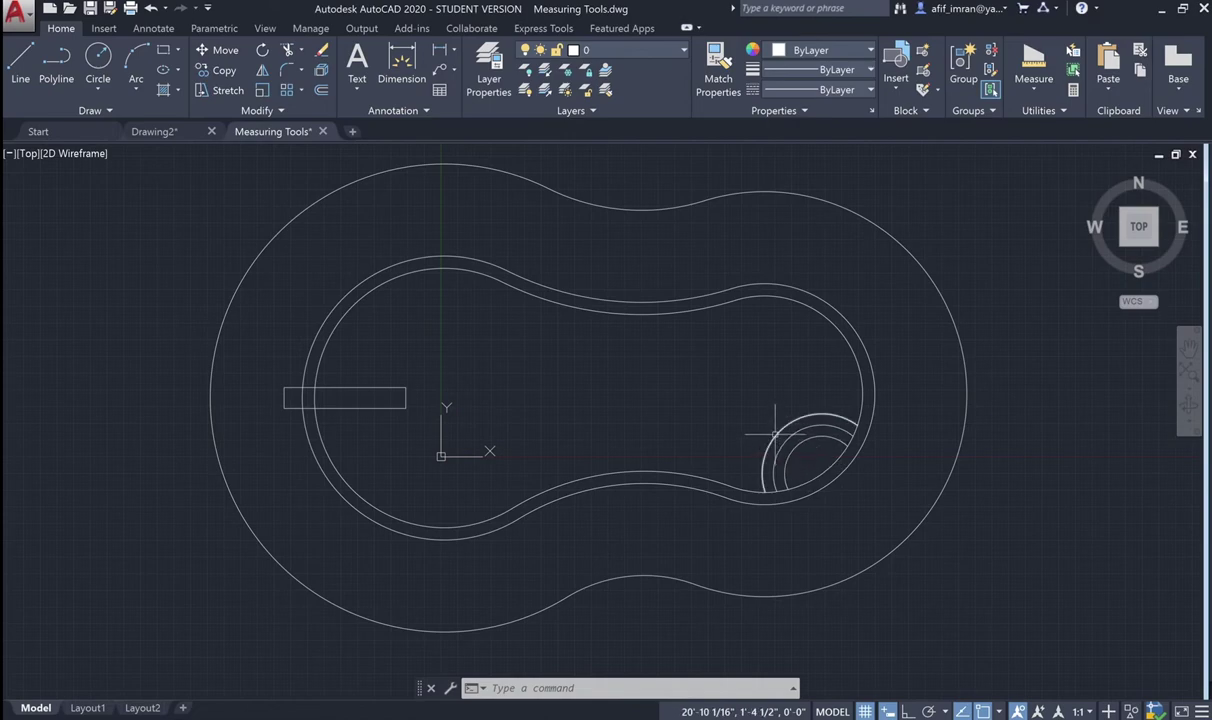
Draw a radial line from the small circle's quadrant to its centre.
click(20, 62)
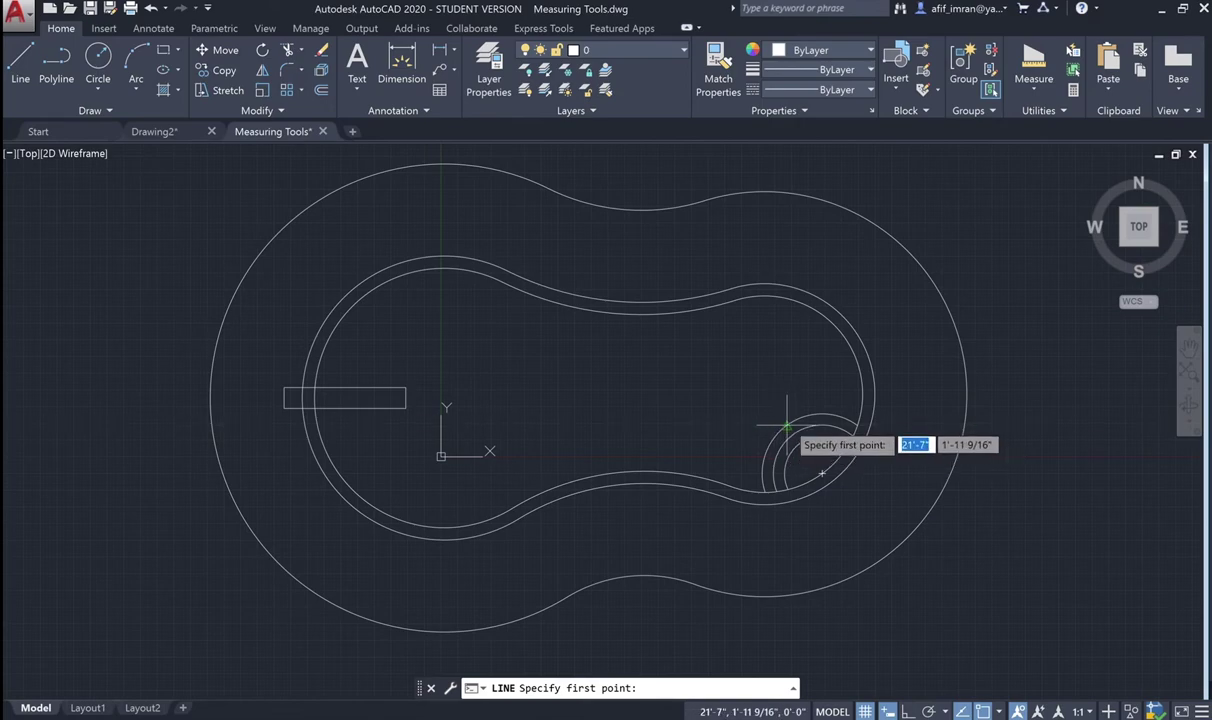
click(787, 427)
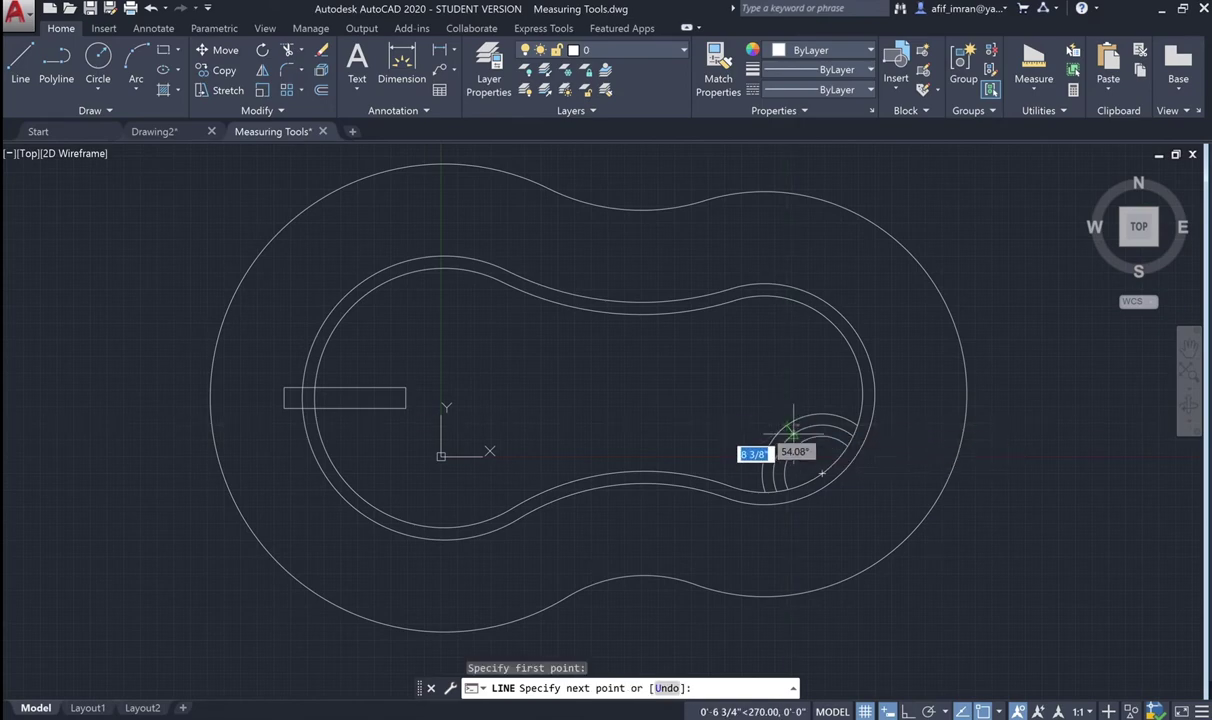
click(821, 474)
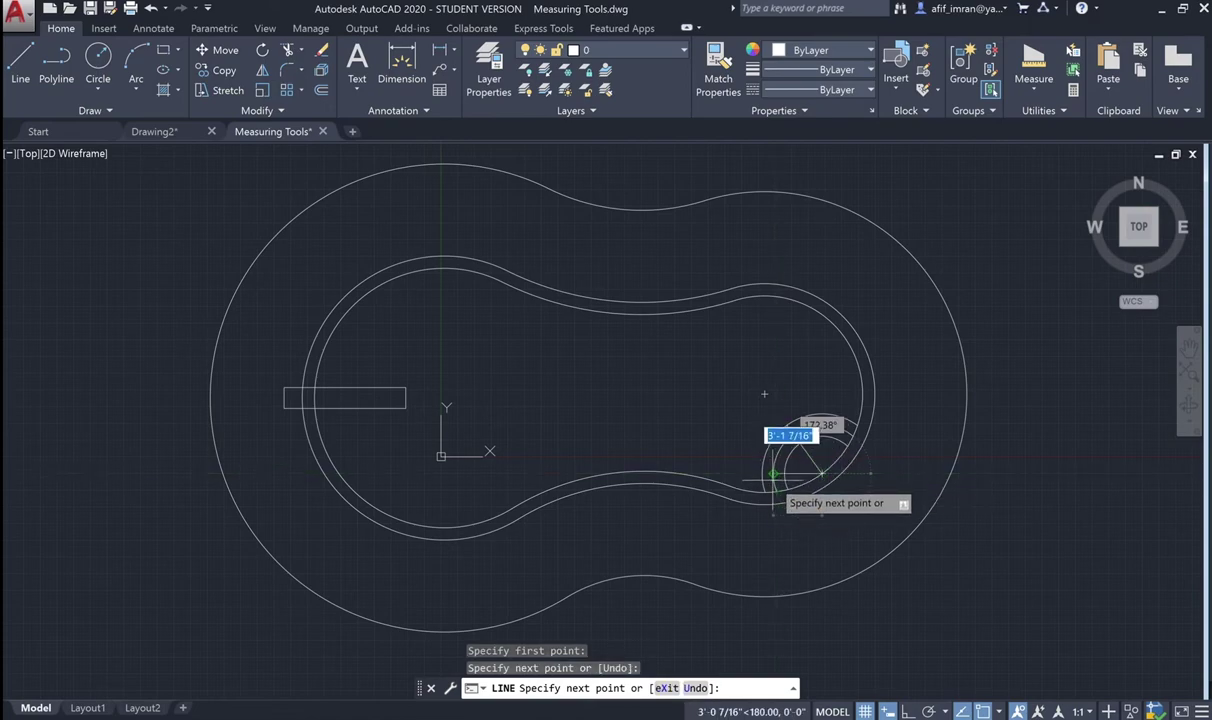
key(Escape)
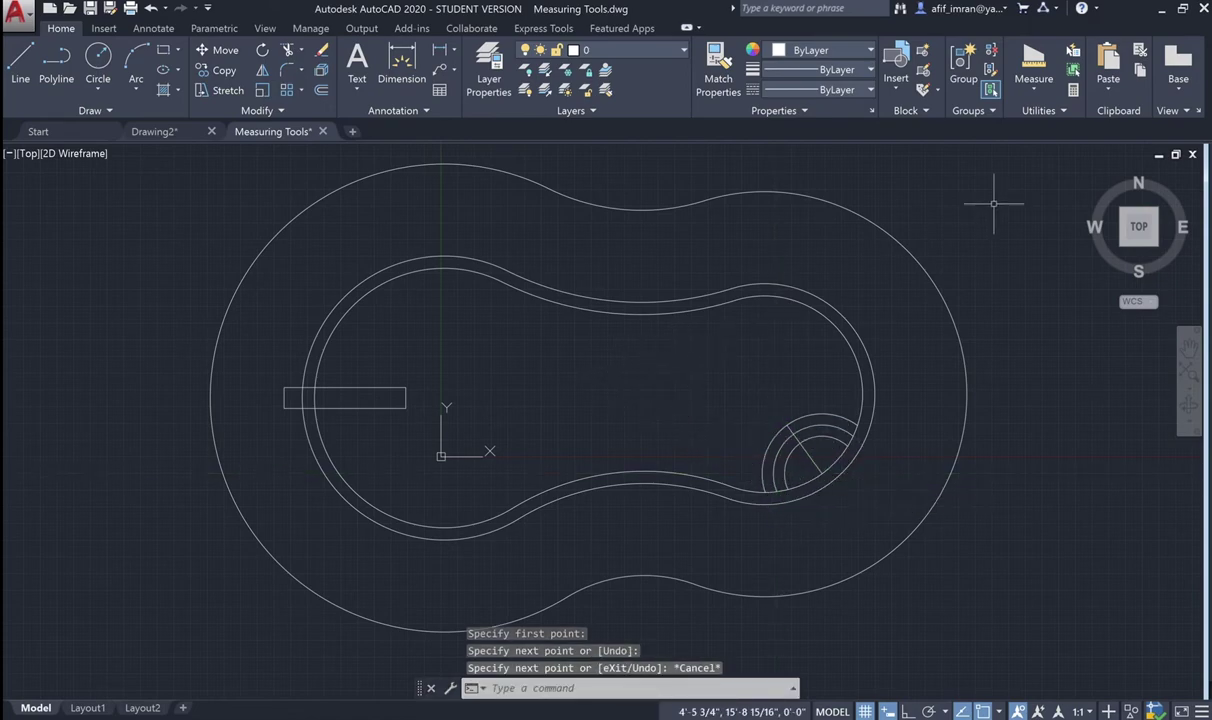
click(1030, 90)
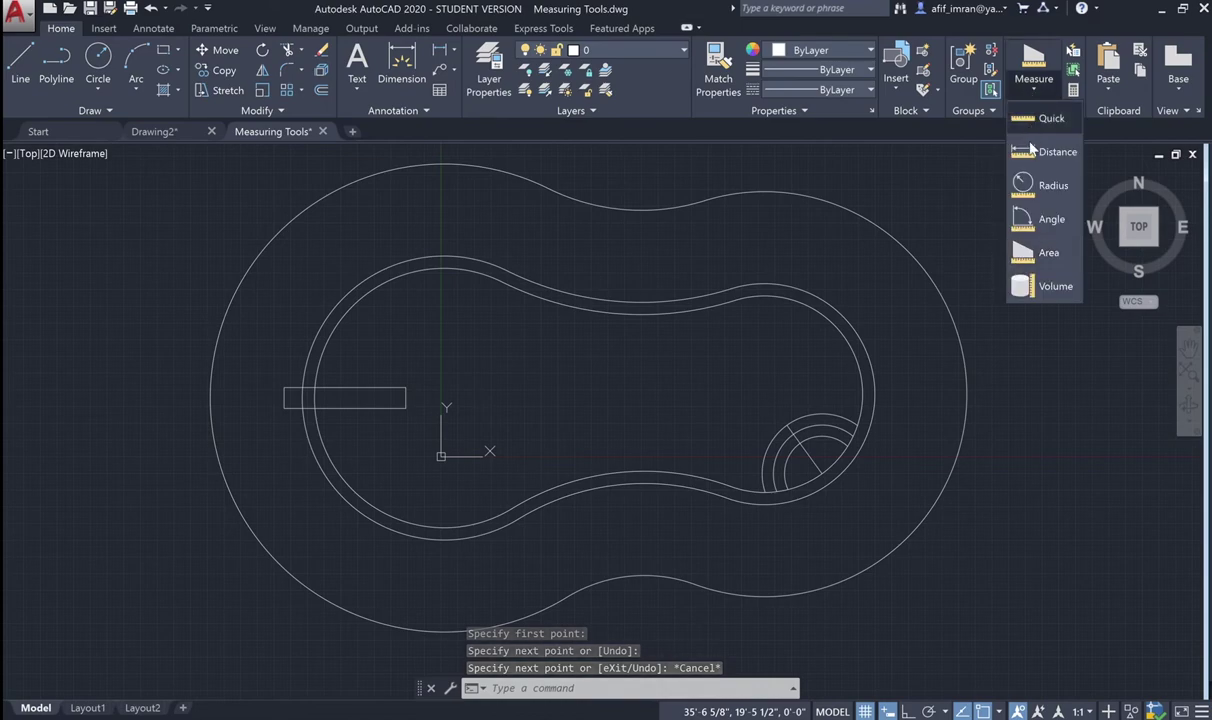
Measure the 35.92° angle between the radial line and the rectangle's right edge.
click(1041, 196)
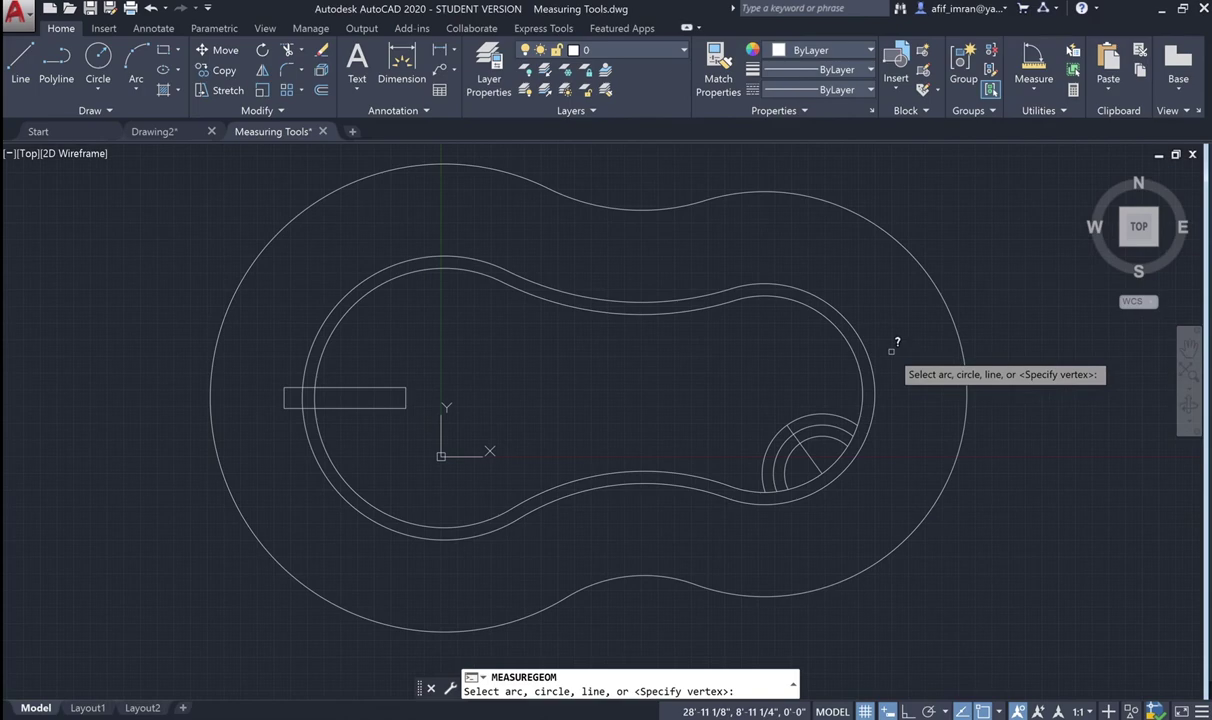
click(797, 438)
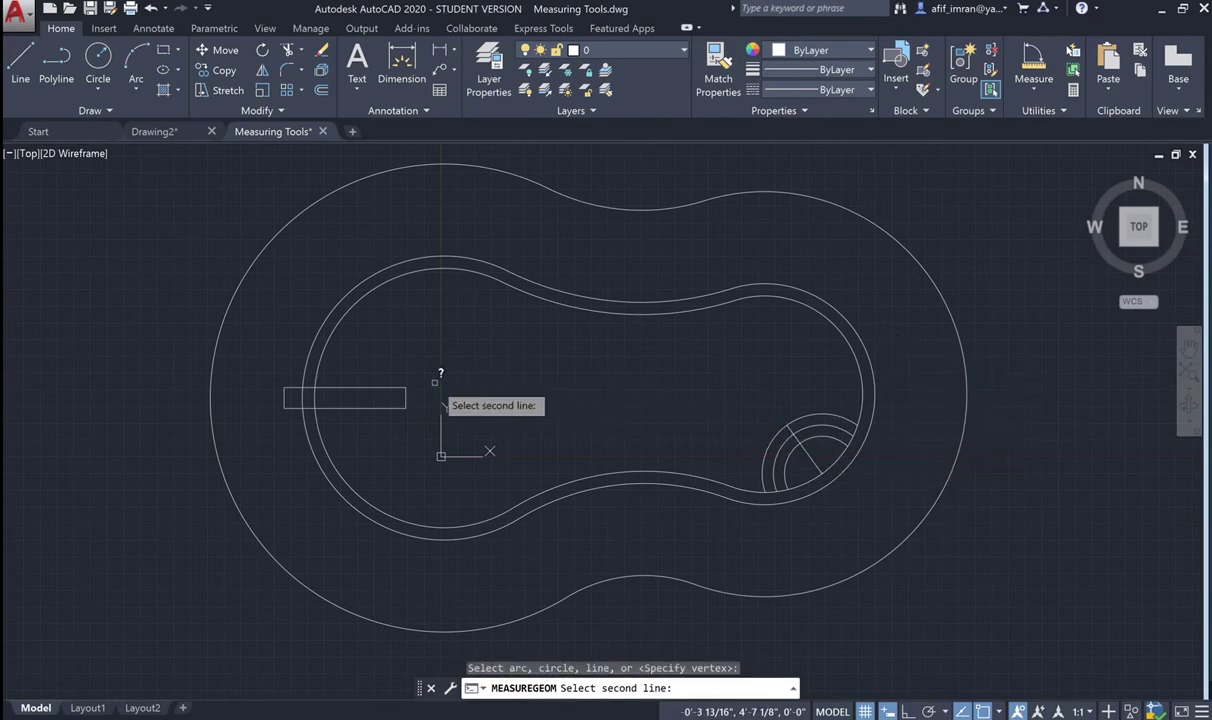
click(405, 392)
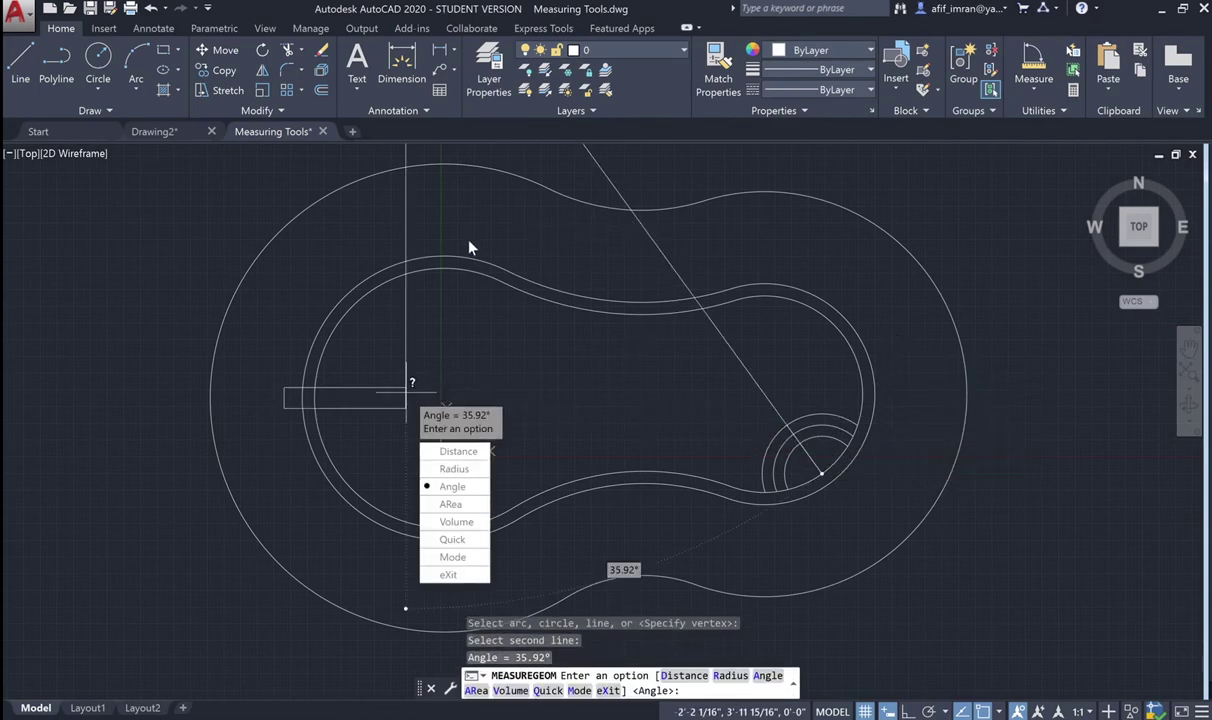